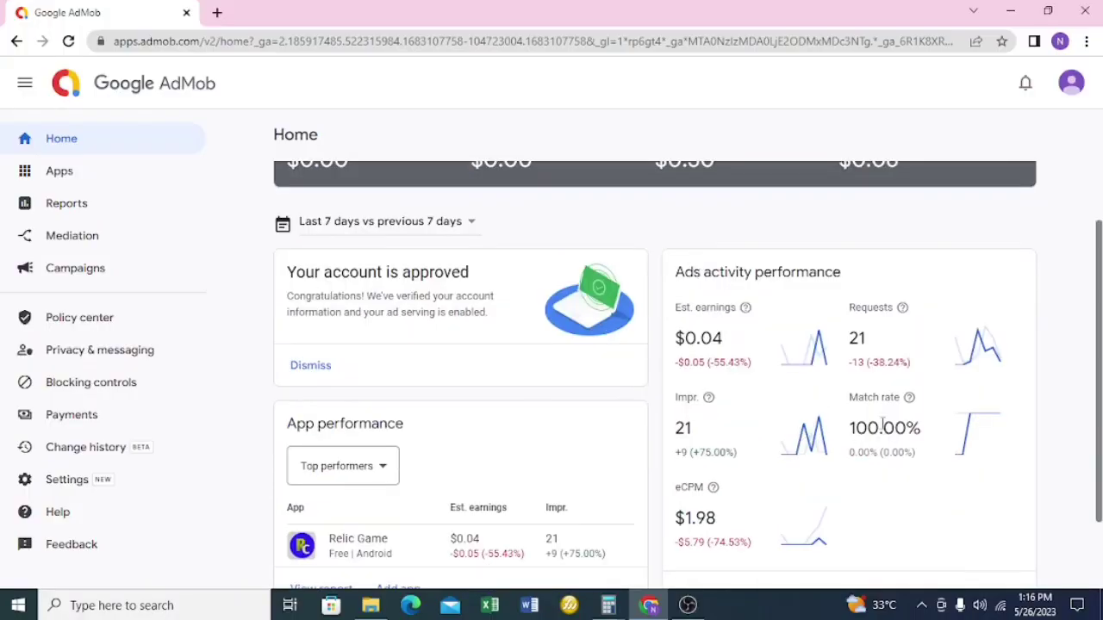
Add a new Android app not listed on an app store and name it 'test'.
scroll(899, 308, "up", 1)
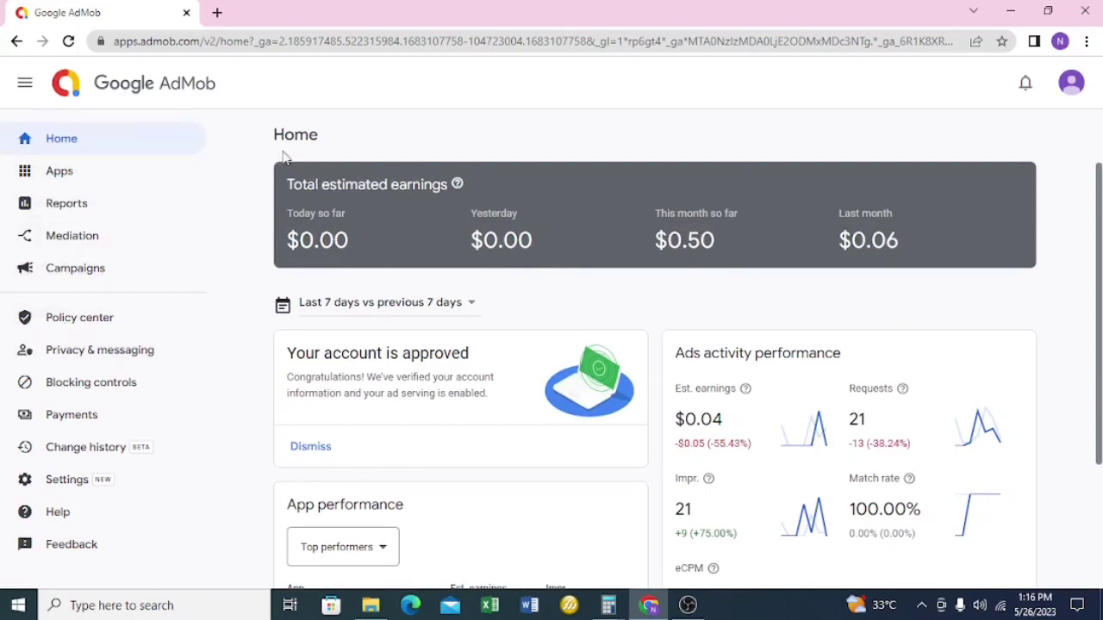
left_click(112, 179)
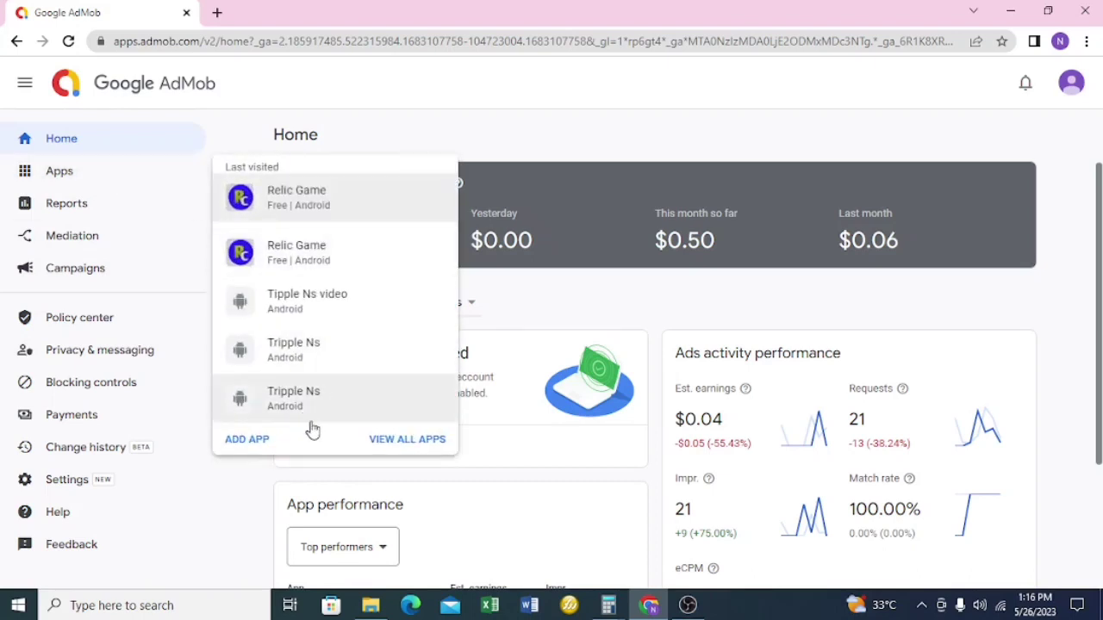
left_click(245, 447)
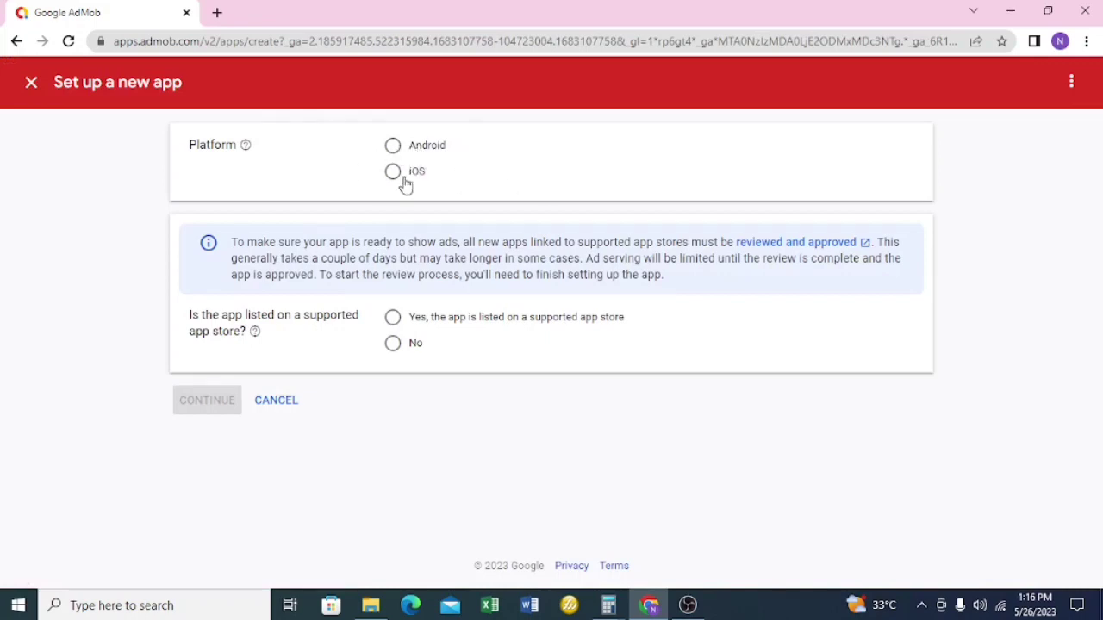
left_click(394, 149)
left_click(393, 344)
left_click(208, 401)
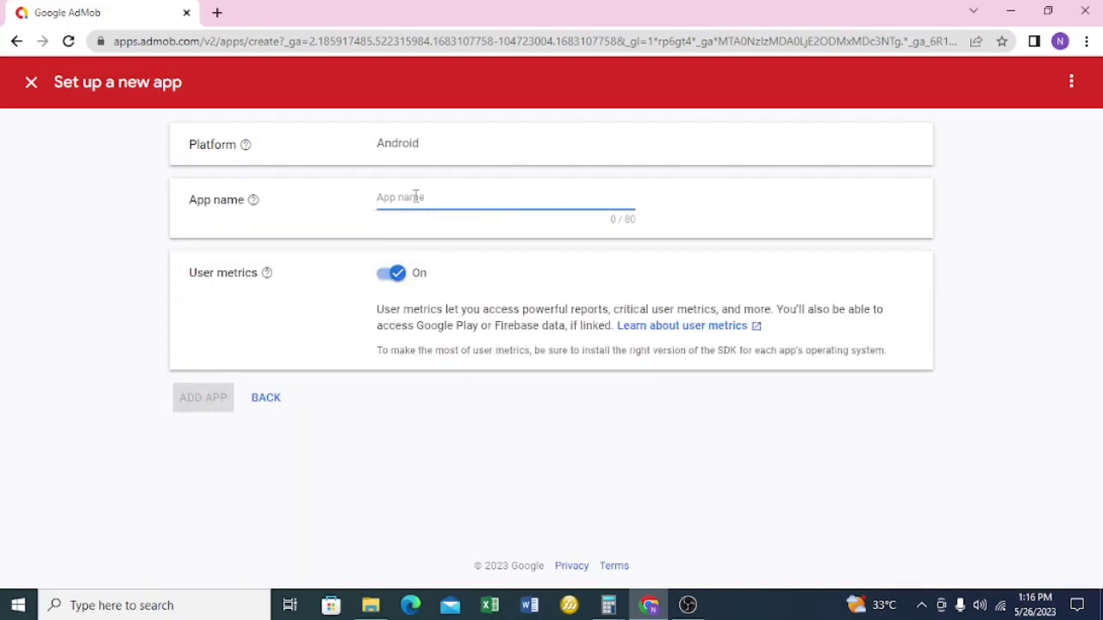
type("test")
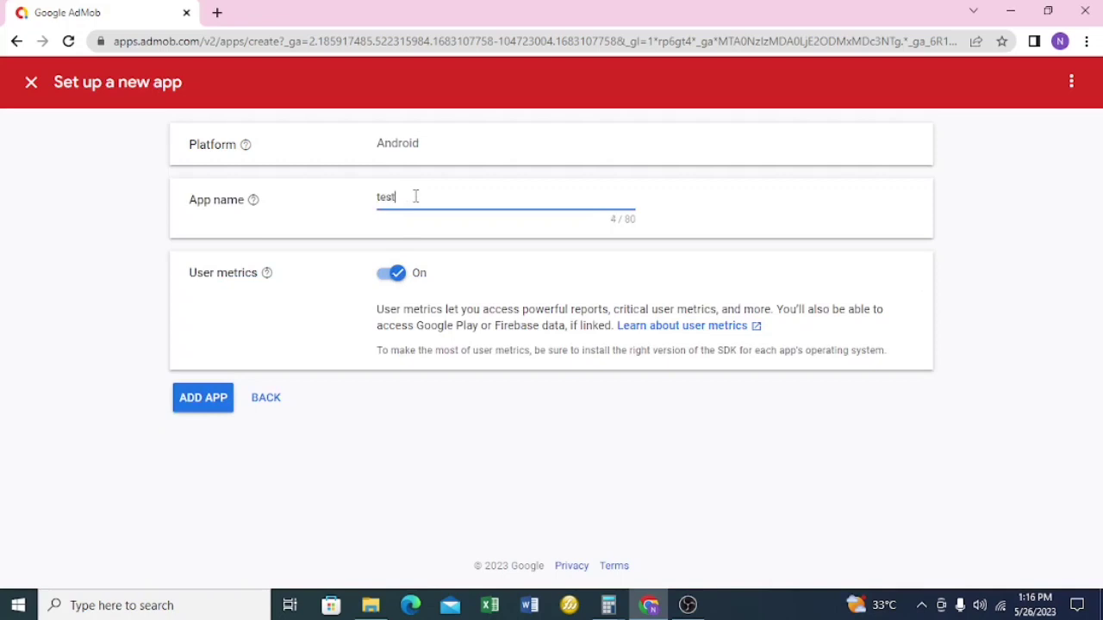
Finish adding the 'test' Android app, then view the full list of apps.
left_click(221, 400)
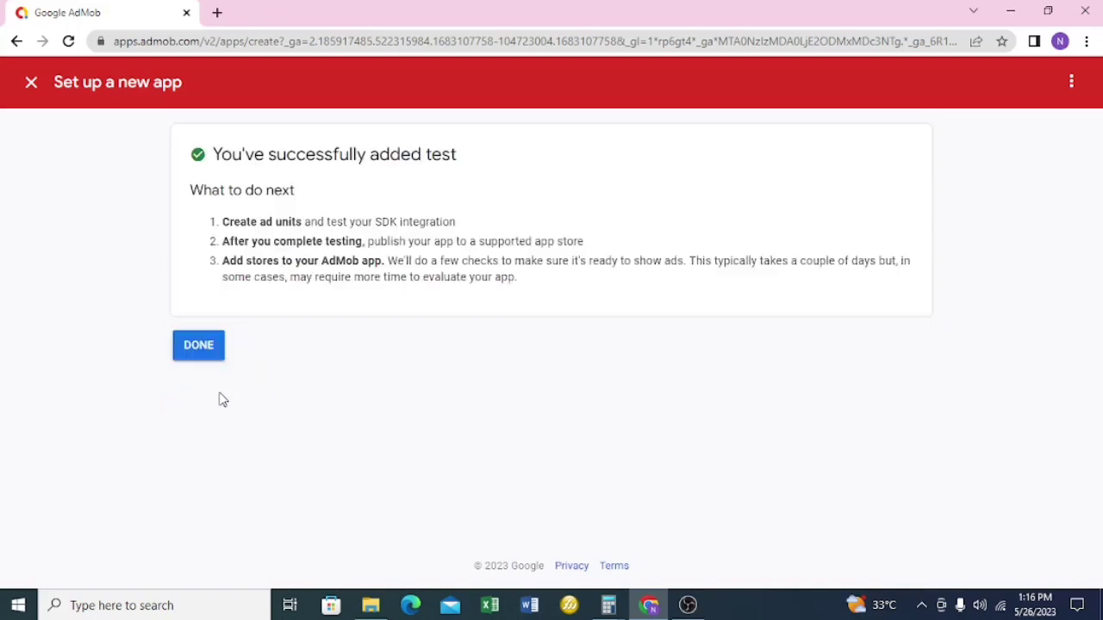
left_click(214, 353)
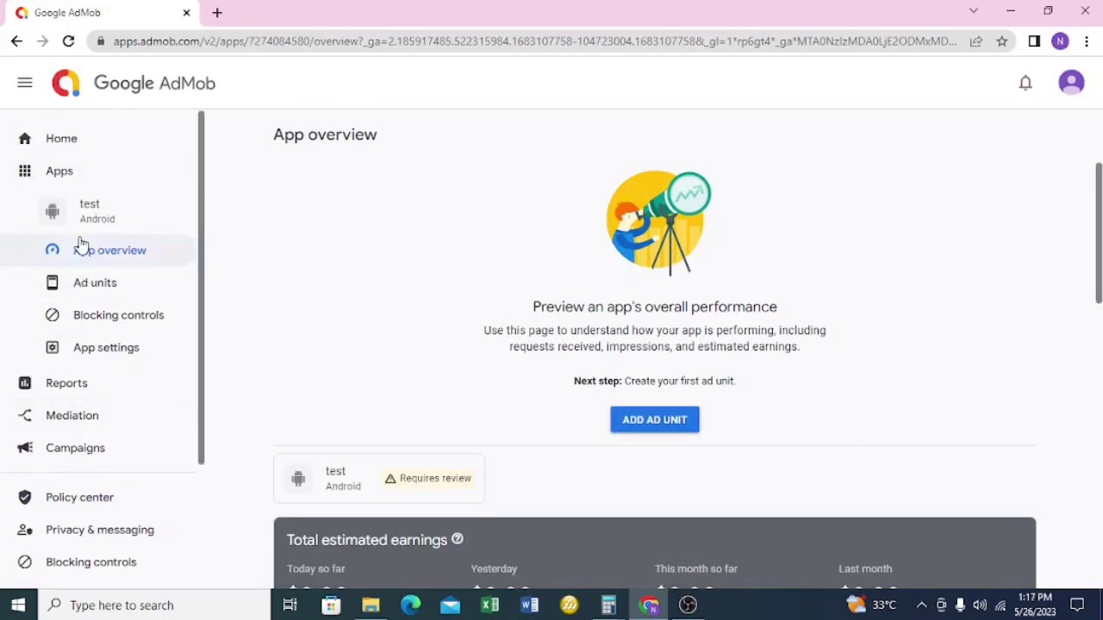
left_click(52, 172)
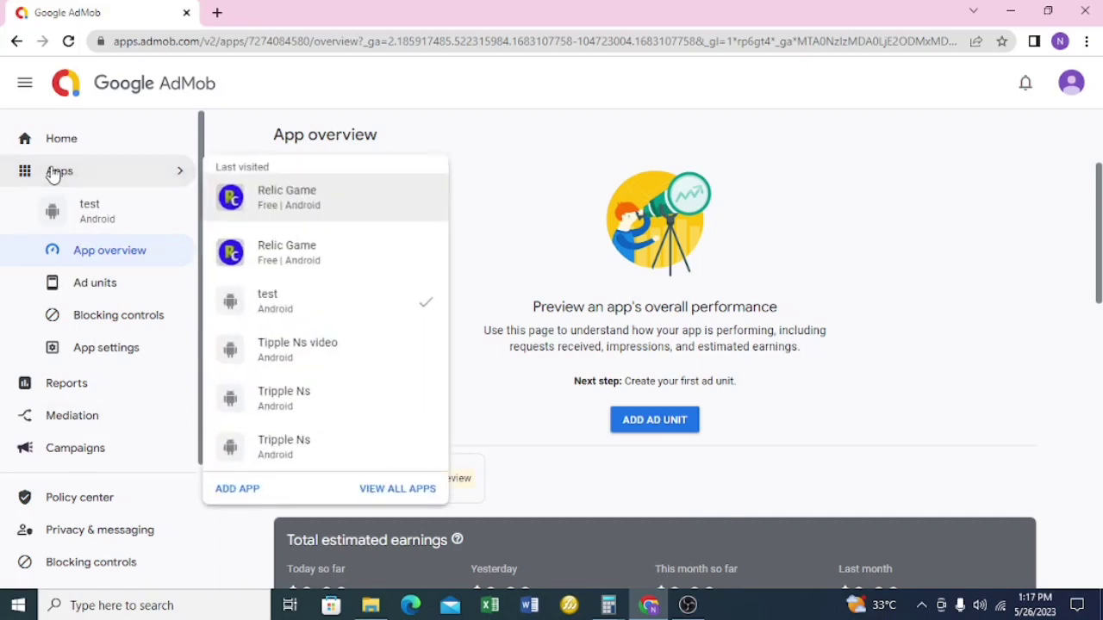
left_click(411, 490)
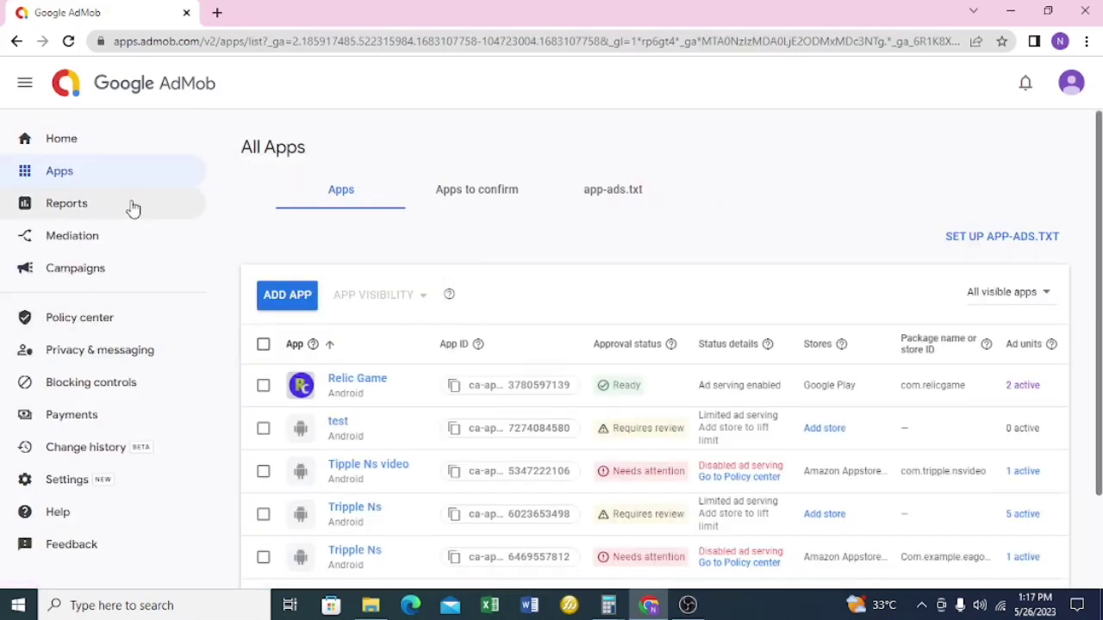
Open the test app's overview page from the All apps list.
left_click(74, 146)
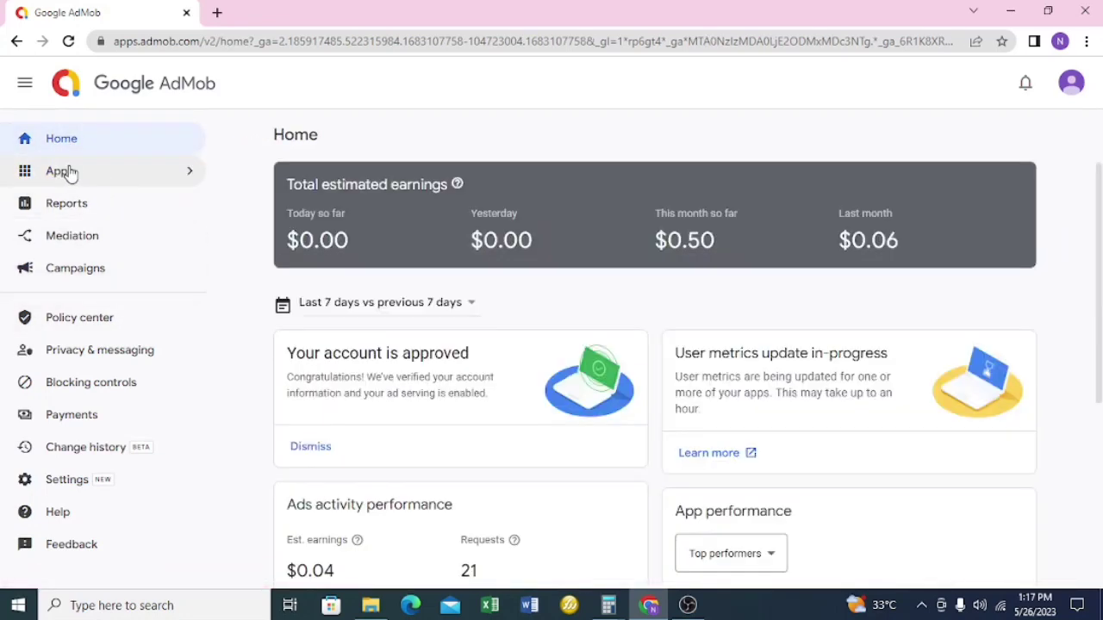
left_click(193, 177)
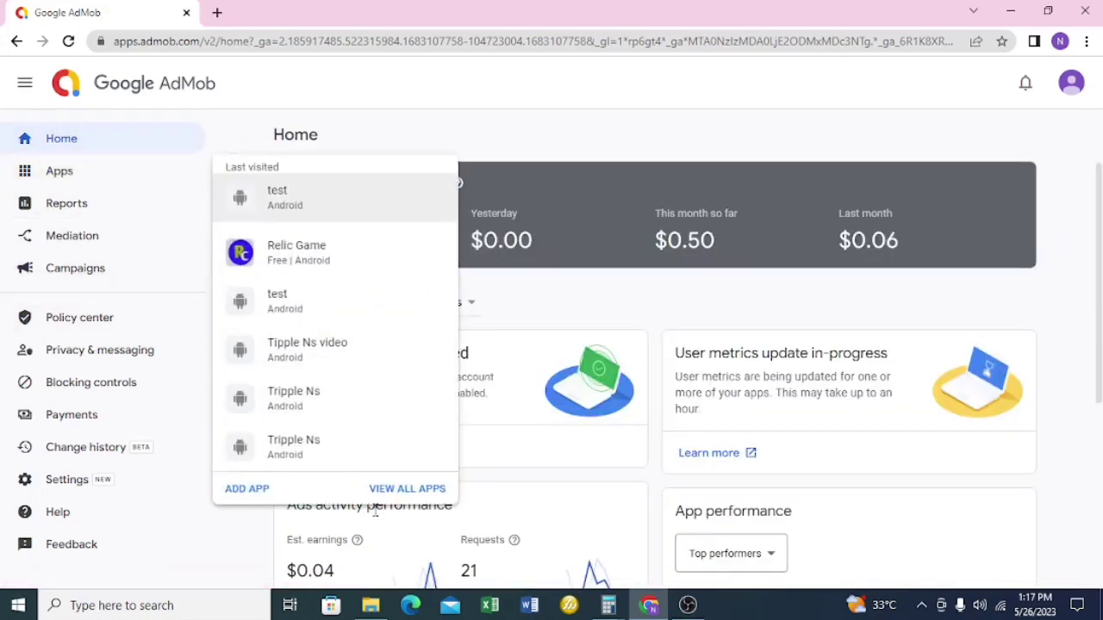
left_click(398, 489)
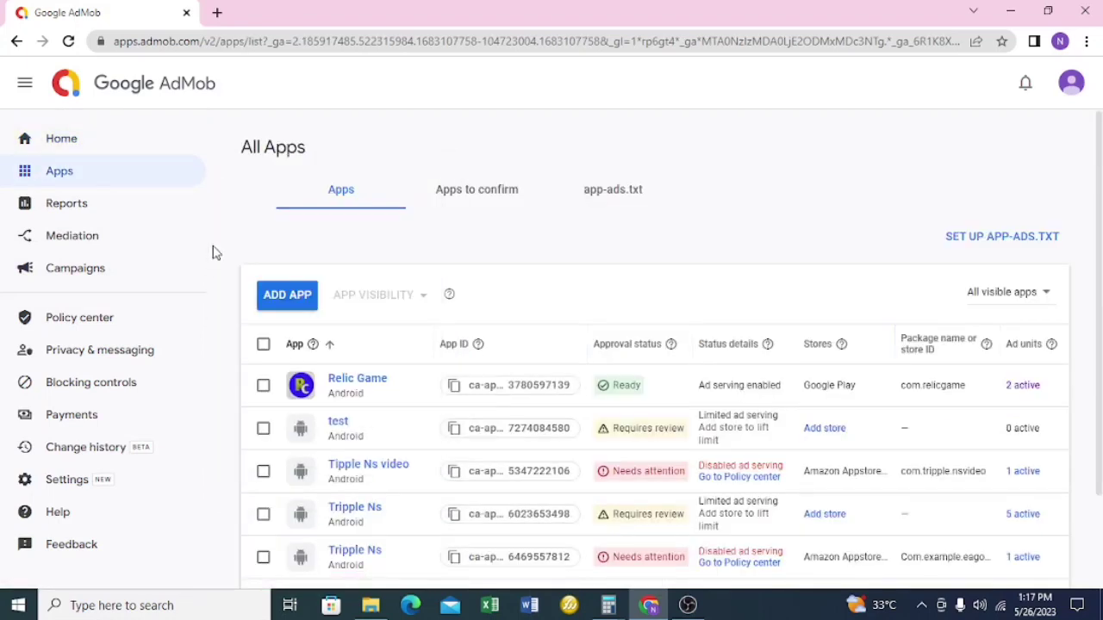
scroll(359, 451, "down", 2)
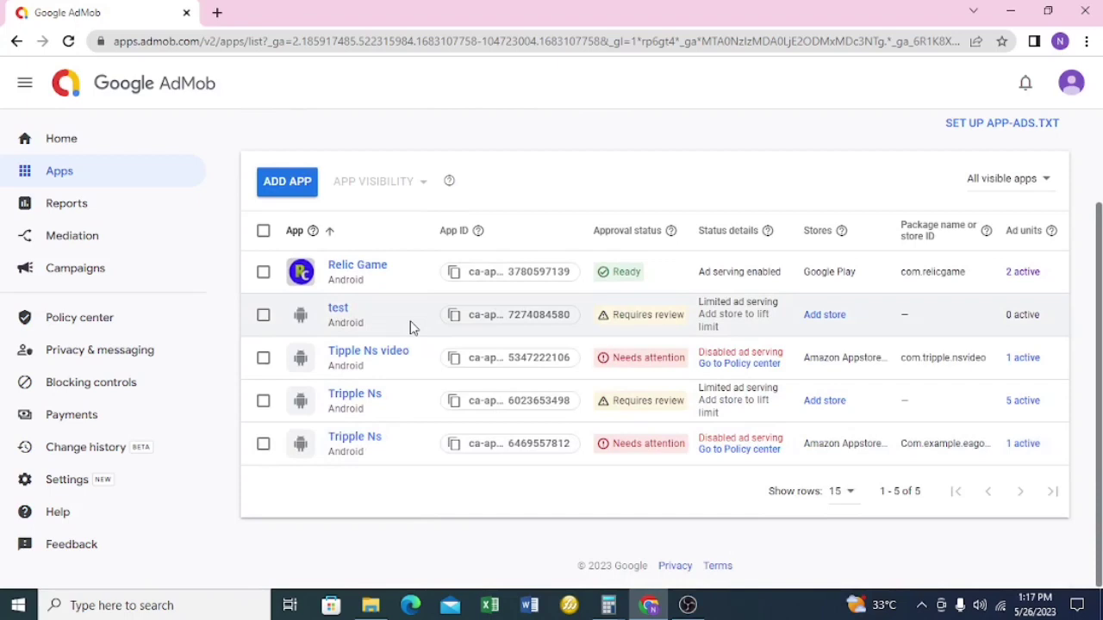
left_click(338, 312)
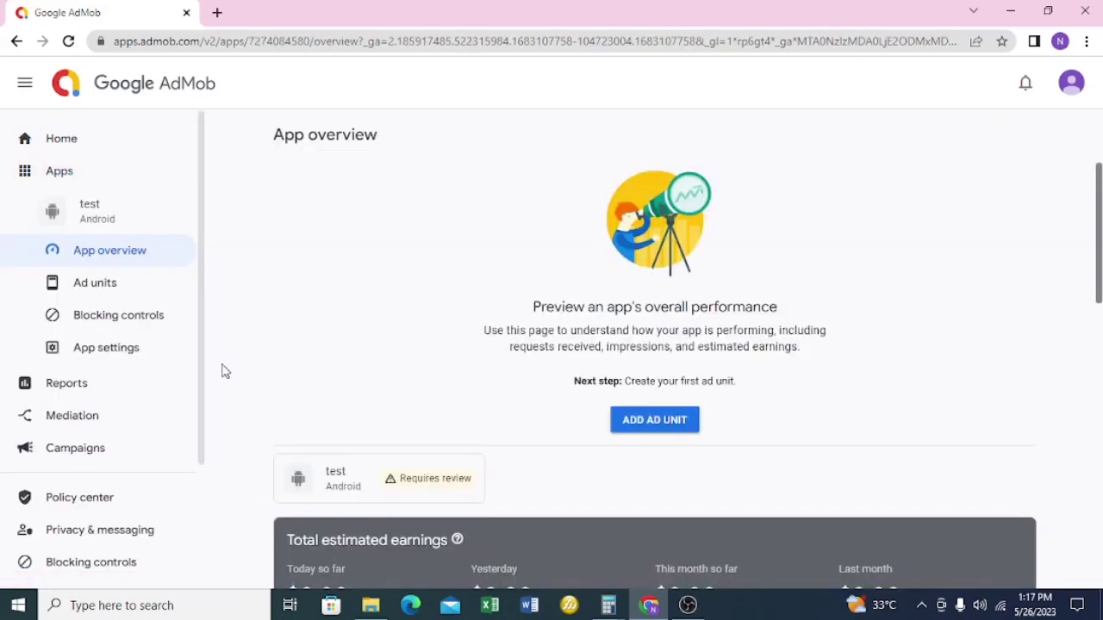
Start a new ad unit for the test app and browse the ad format cards.
left_click(650, 427)
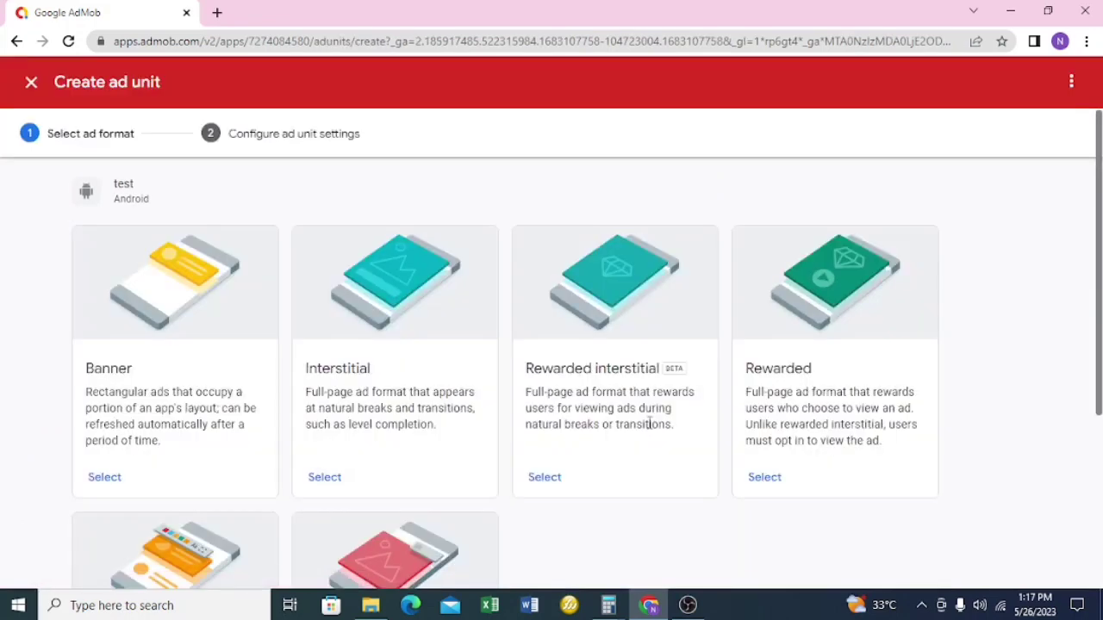
scroll(552, 373, "down", 1)
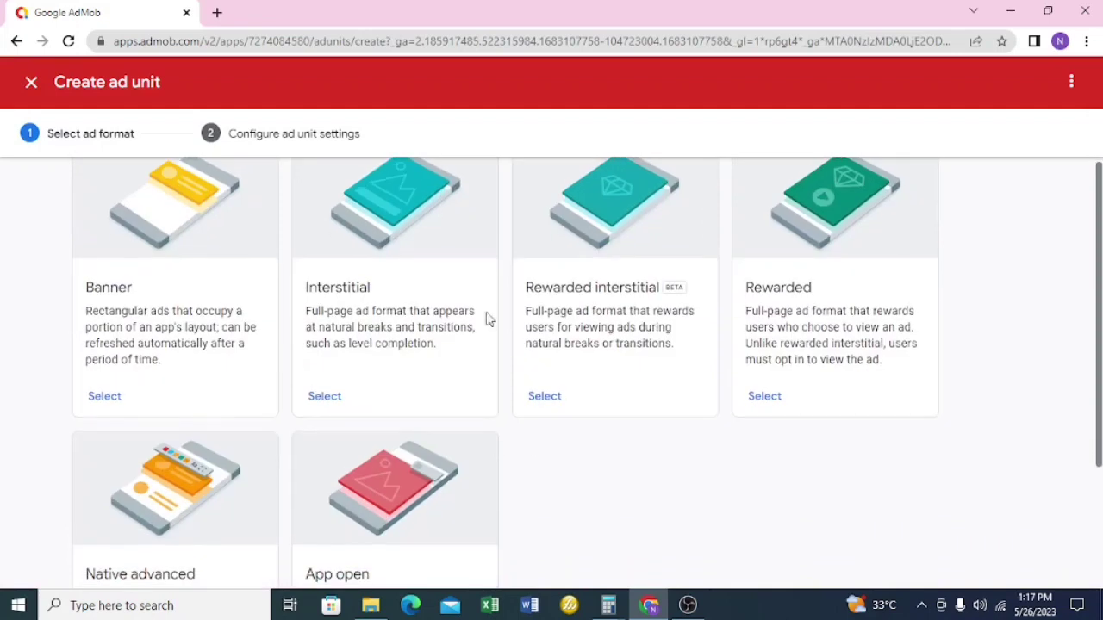
scroll(353, 377, "up", 1)
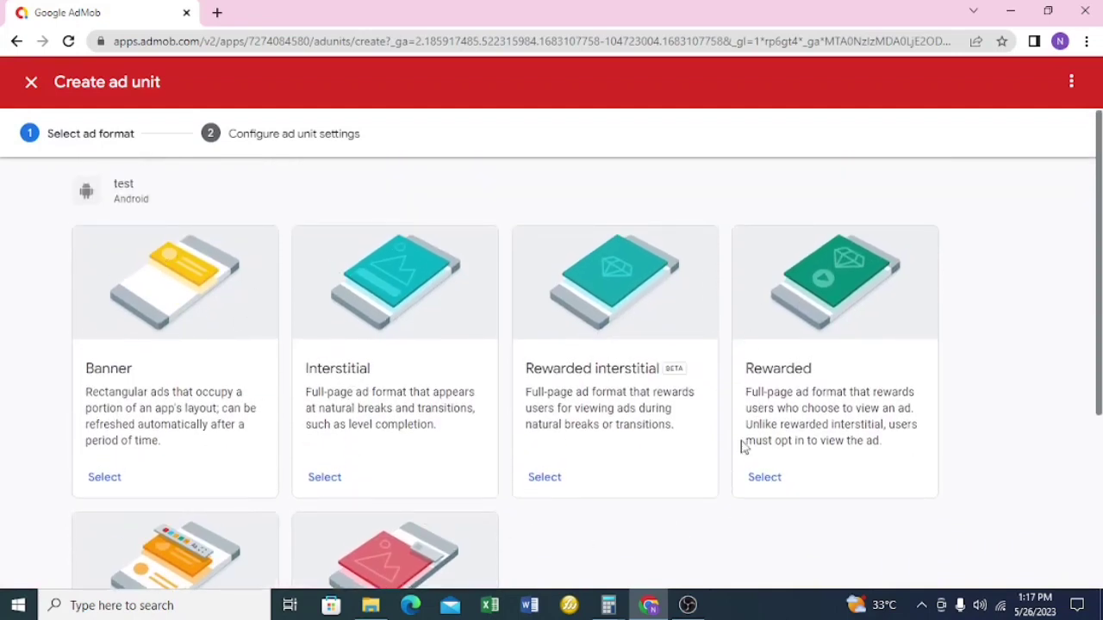
scroll(186, 456, "down", 1)
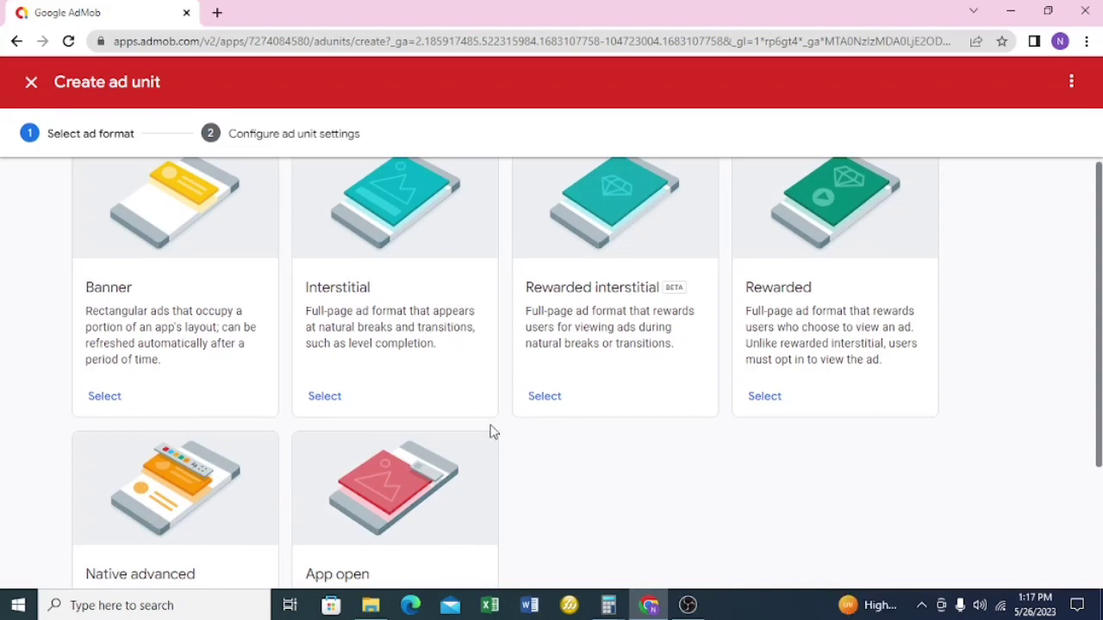
scroll(135, 389, "up", 1)
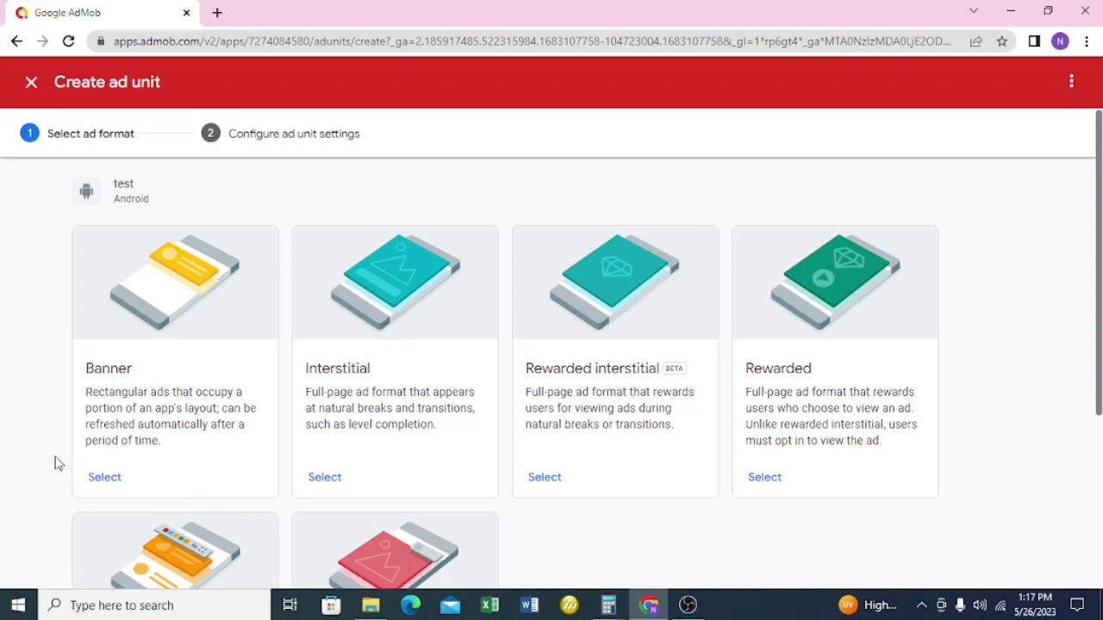
Choose the Banner format, name the ad unit 'banner1', and keep default advanced settings.
left_click(103, 481)
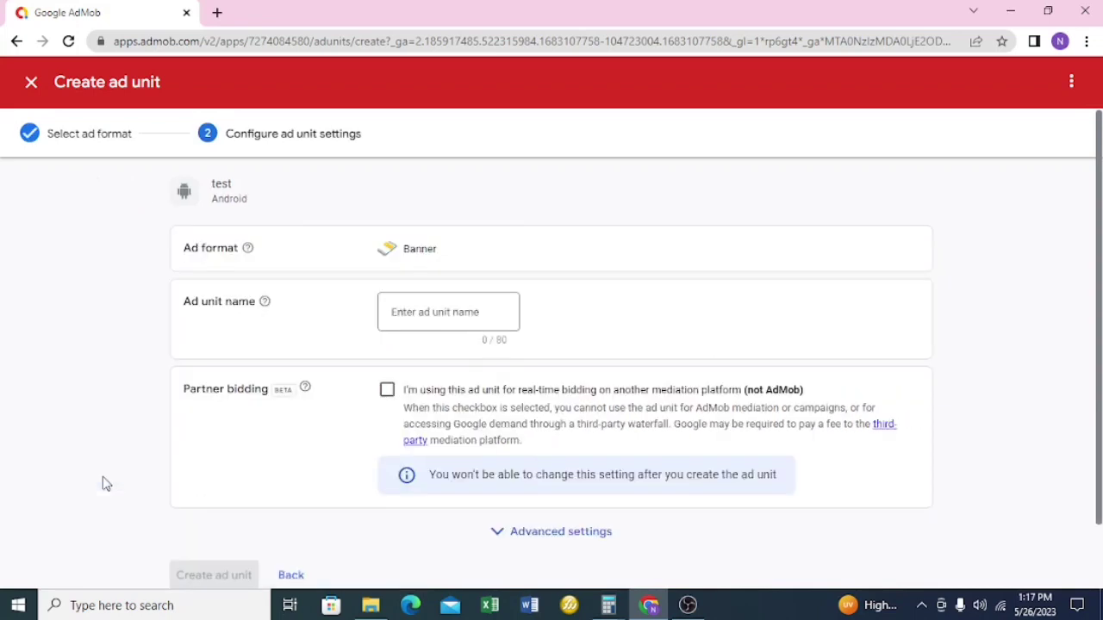
left_click(425, 309)
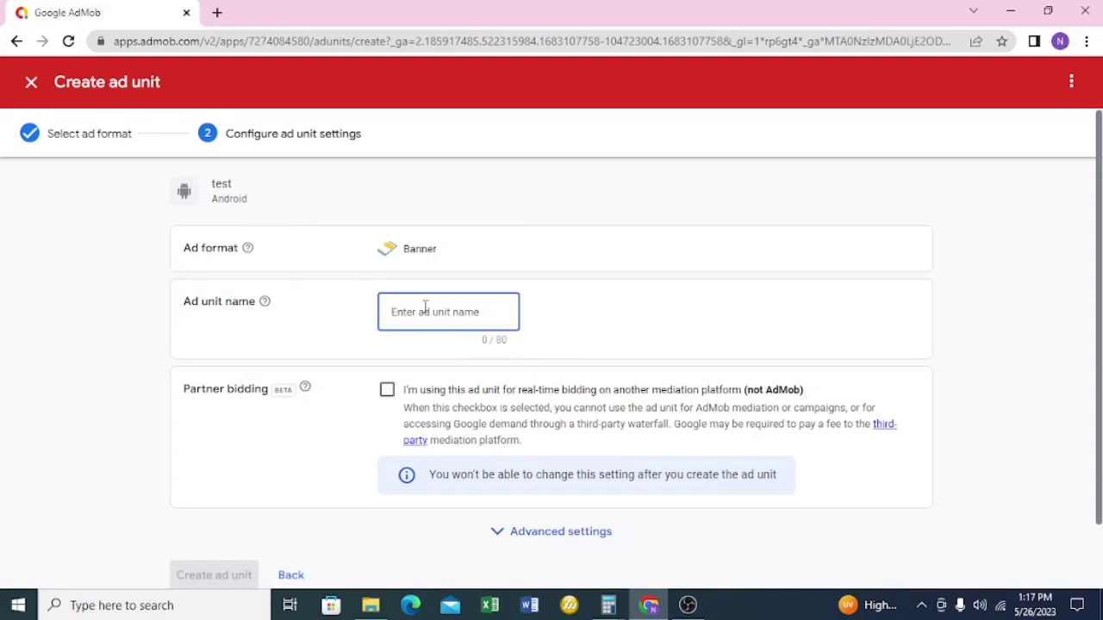
type("banner")
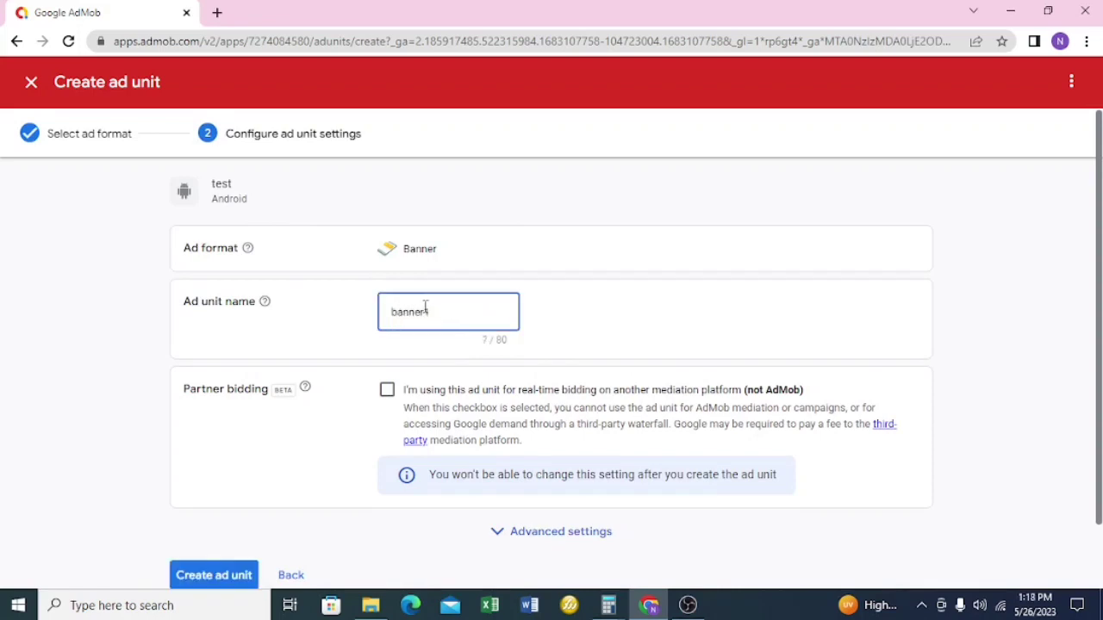
scroll(413, 405, "down", 1)
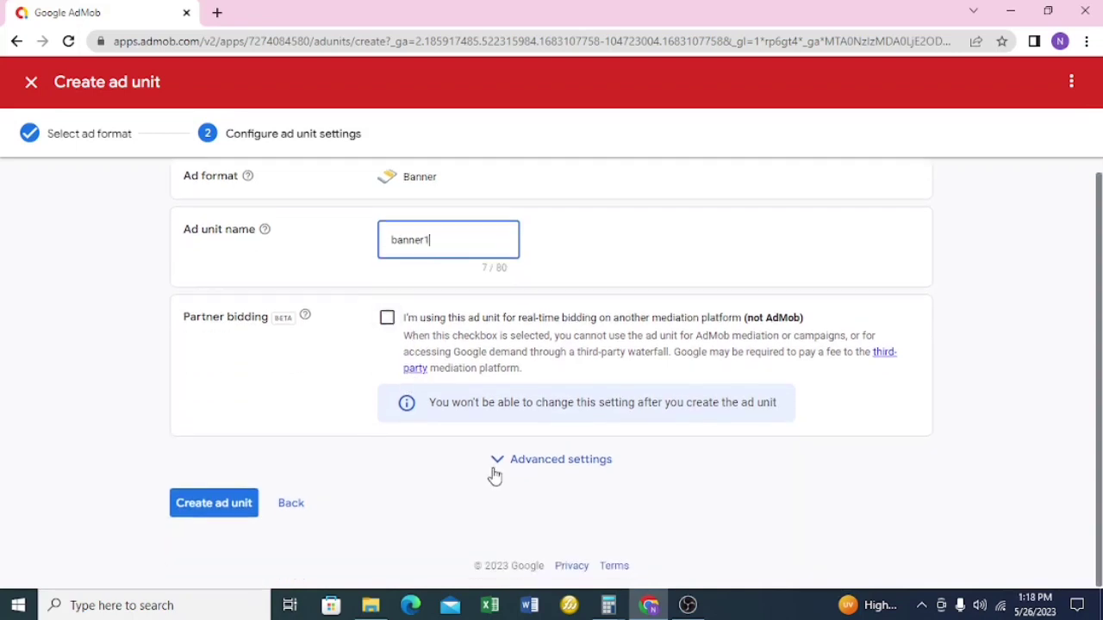
left_click(499, 464)
scroll(496, 468, "down", 2)
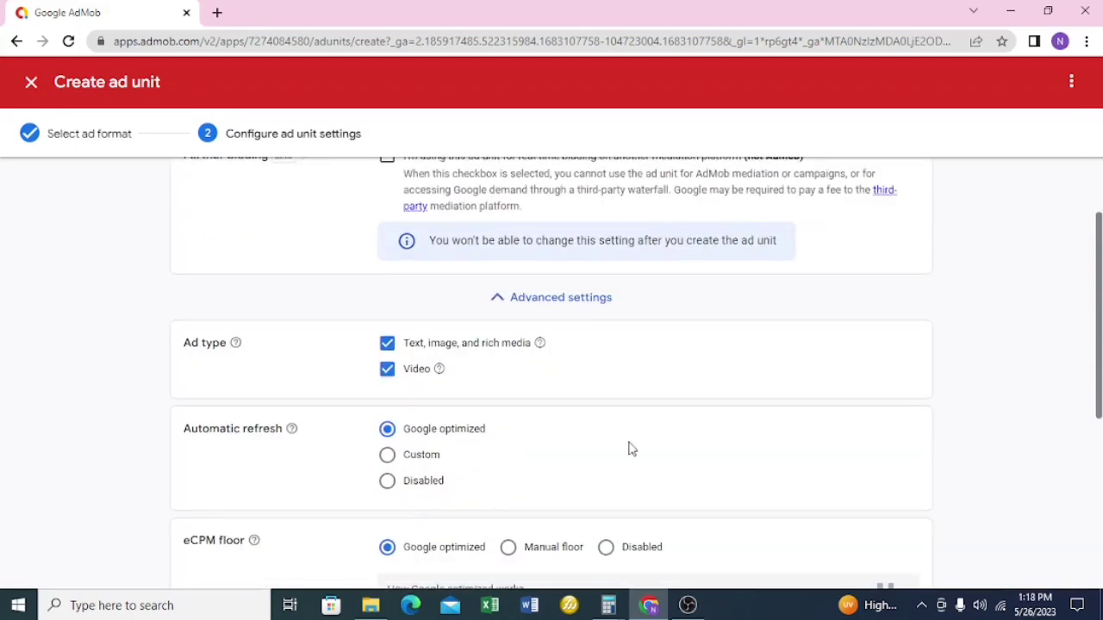
scroll(670, 493, "down", 5)
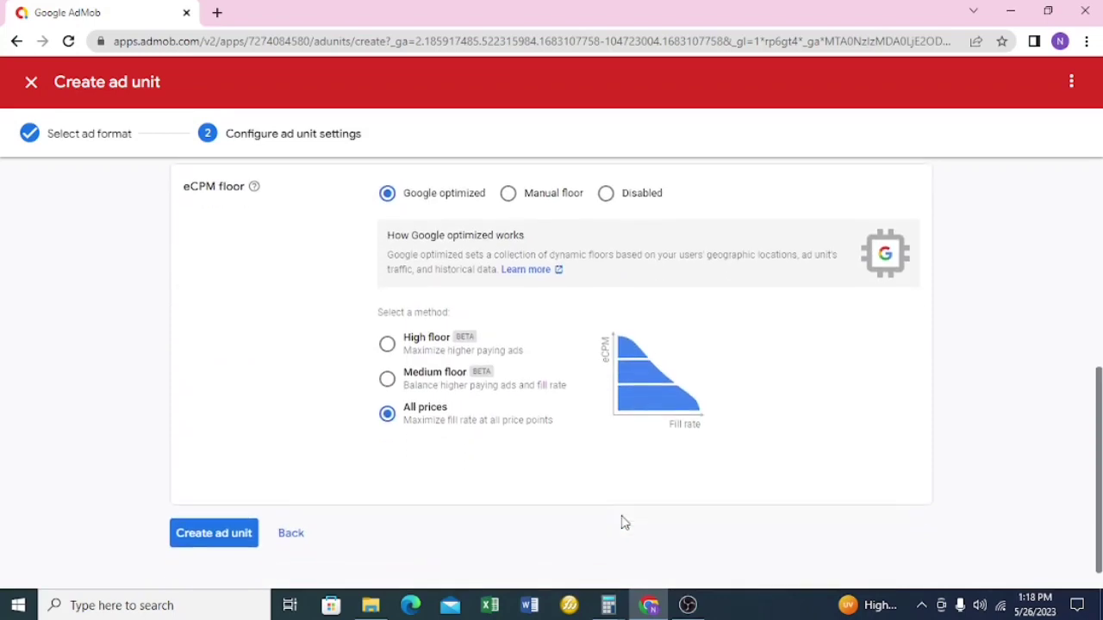
scroll(538, 463, "up", 7)
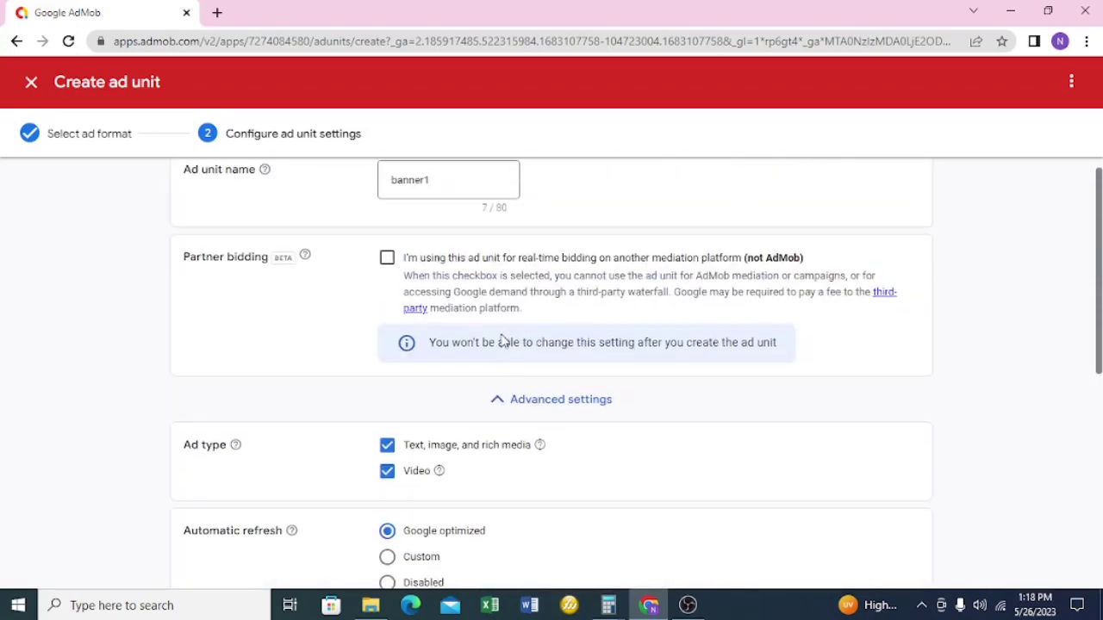
left_click(497, 405)
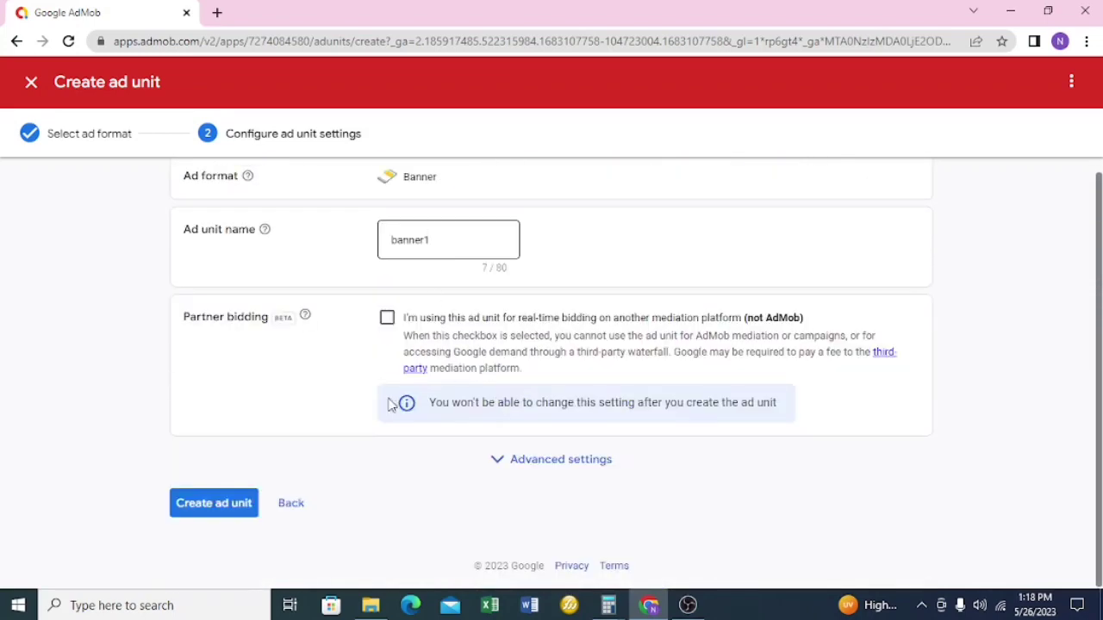
Create the banner1 ad unit and review its app ID and ad unit ID.
left_click(206, 510)
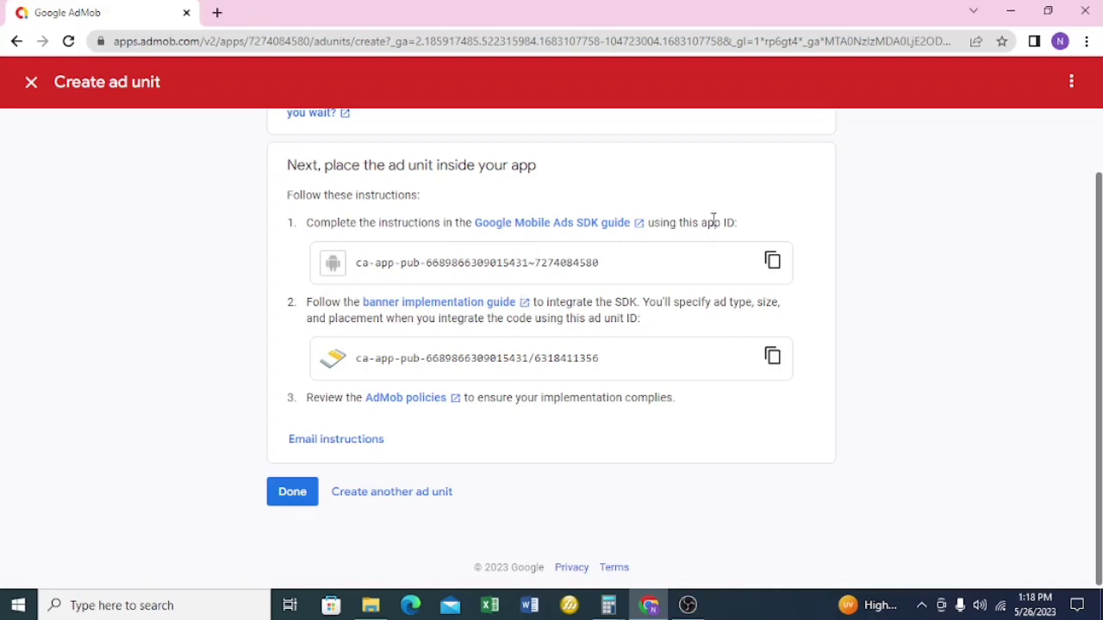
left_click_drag(712, 220, 736, 228)
scroll(603, 371, "up", 1)
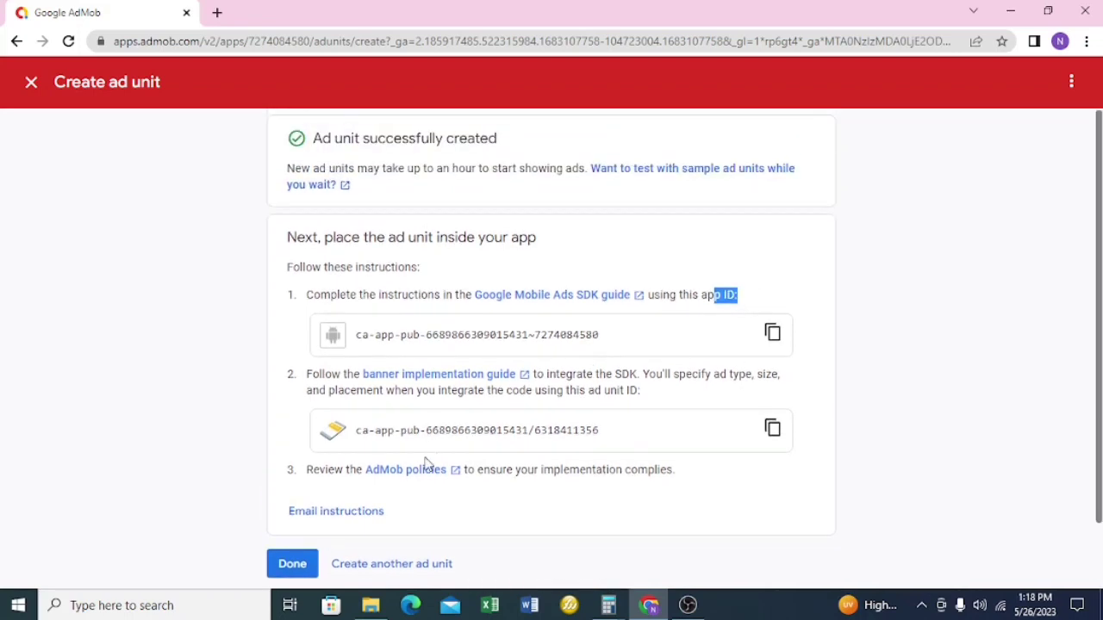
scroll(492, 491, "down", 1)
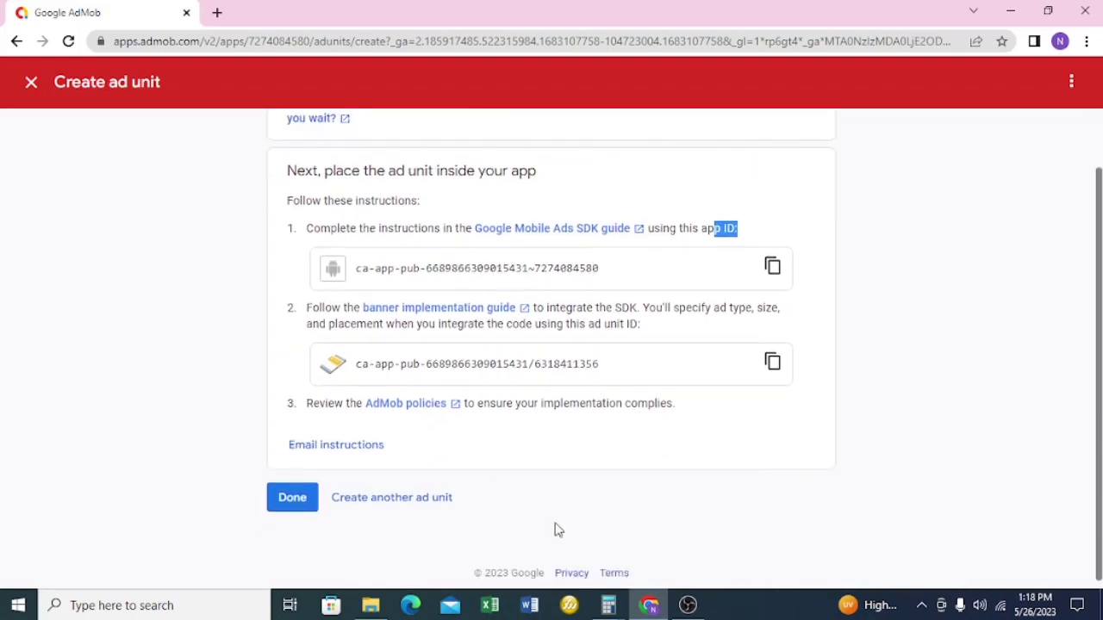
Start another ad unit with the Interstitial format and name it 'inter1'.
left_click(368, 493)
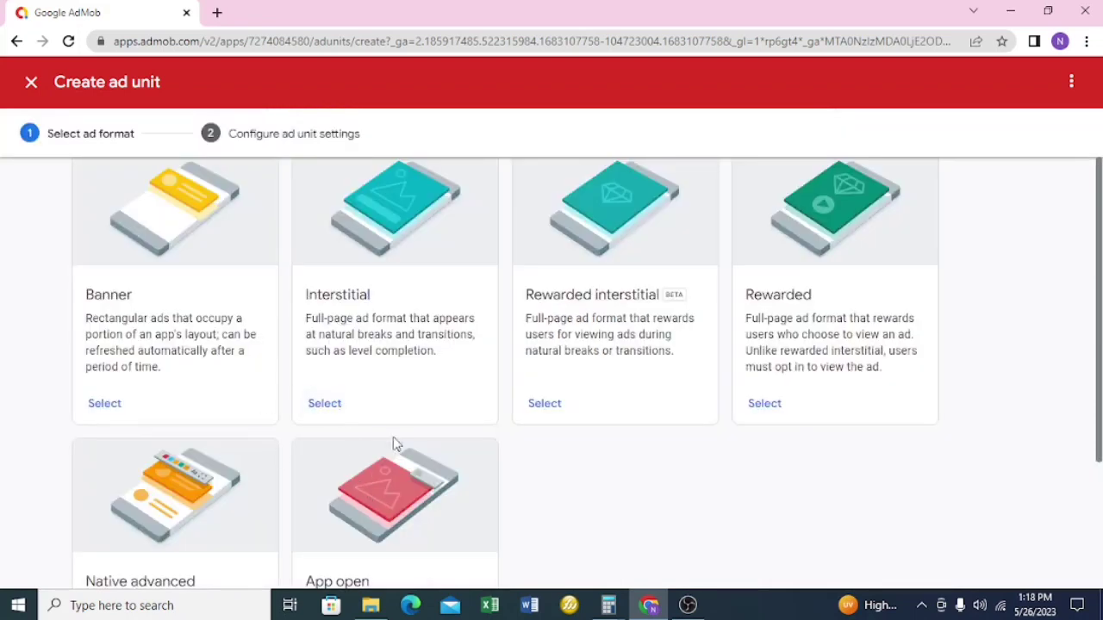
left_click(331, 412)
left_click(406, 240)
type("I")
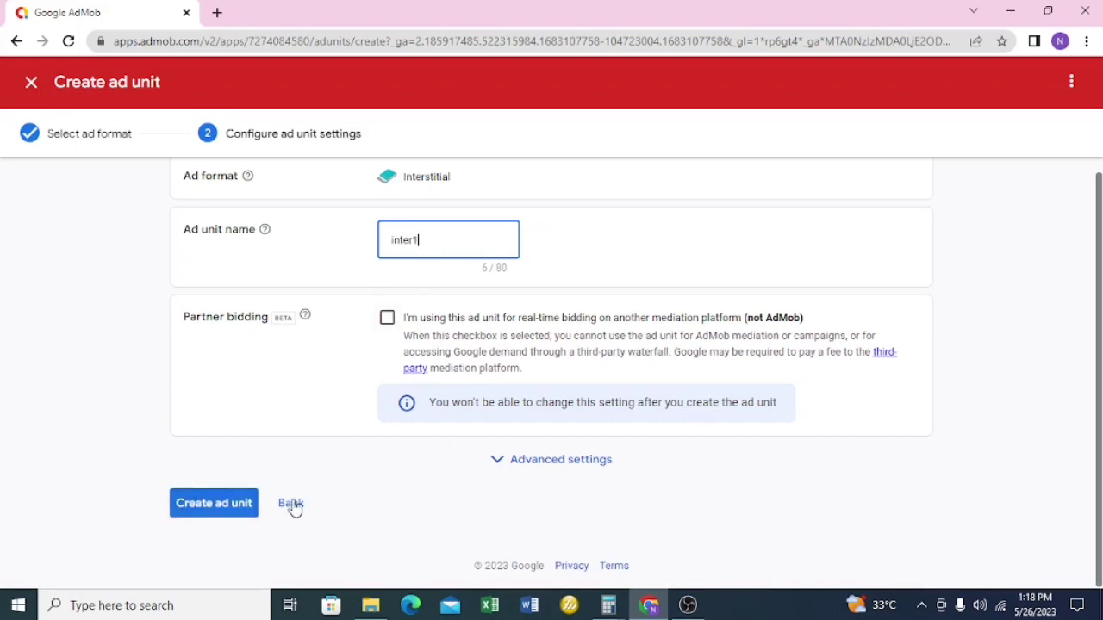
Create the inter1 ad unit and copy the app ID and its ad unit ID.
left_click(216, 508)
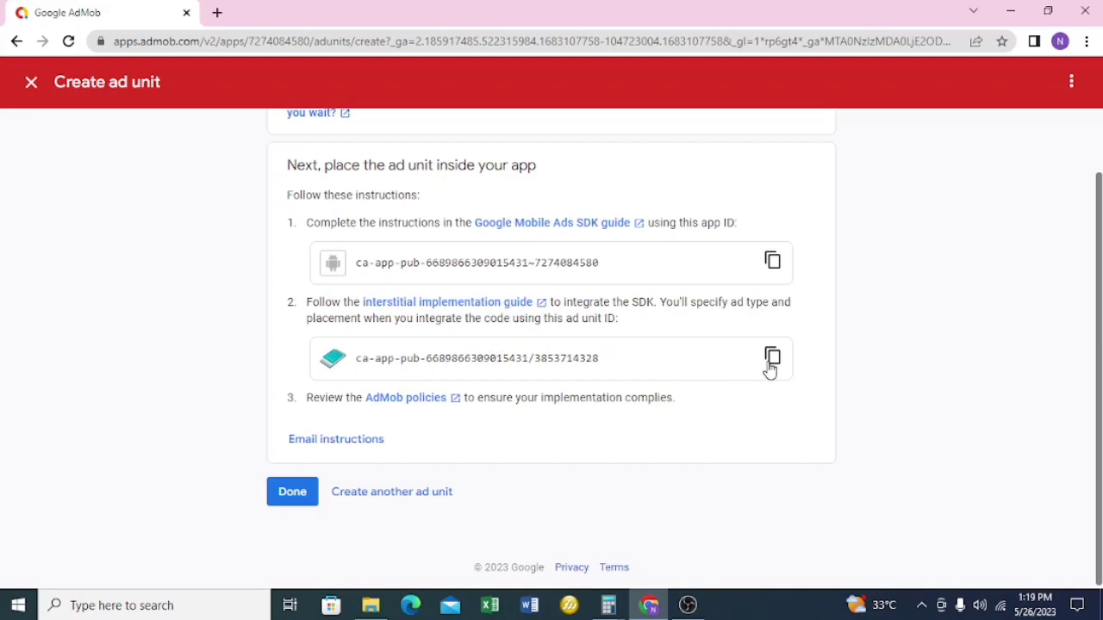
left_click(773, 267)
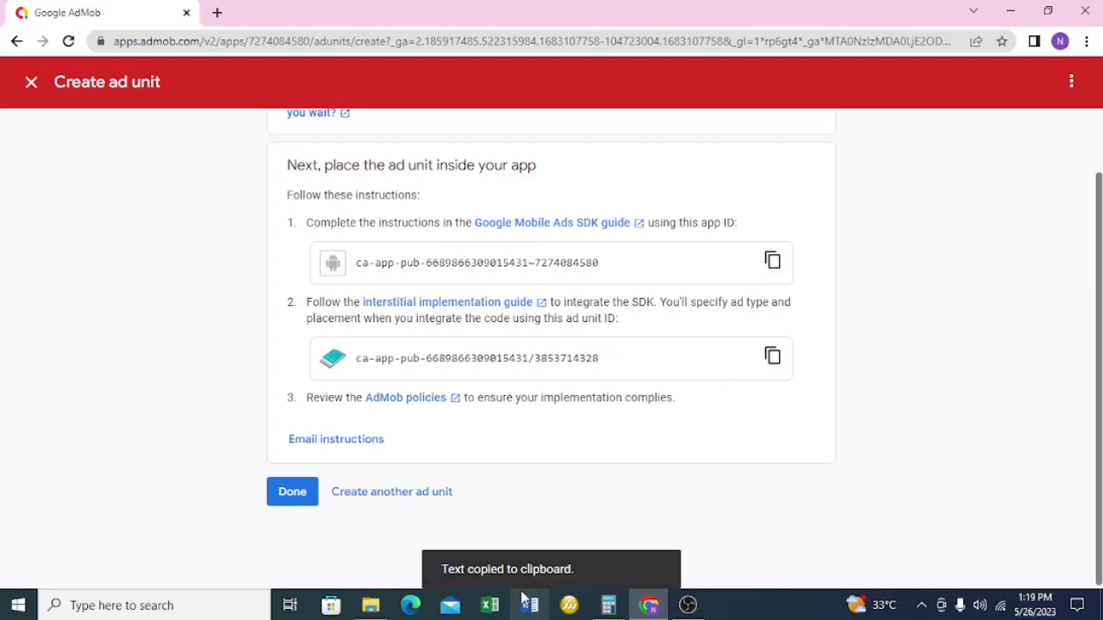
left_click(778, 365)
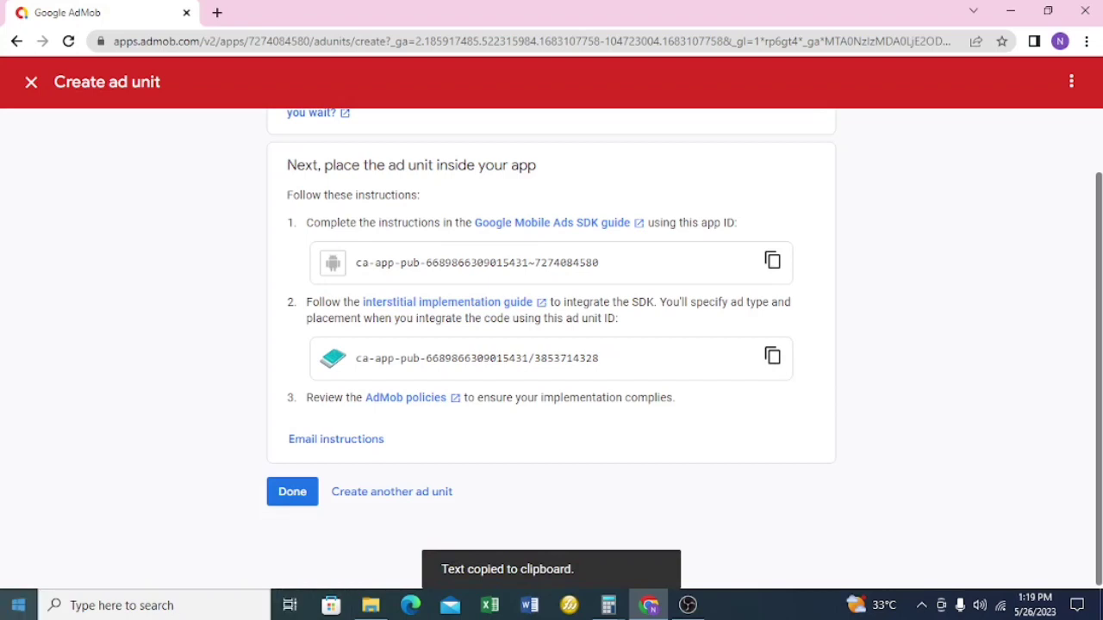
left_click(775, 351)
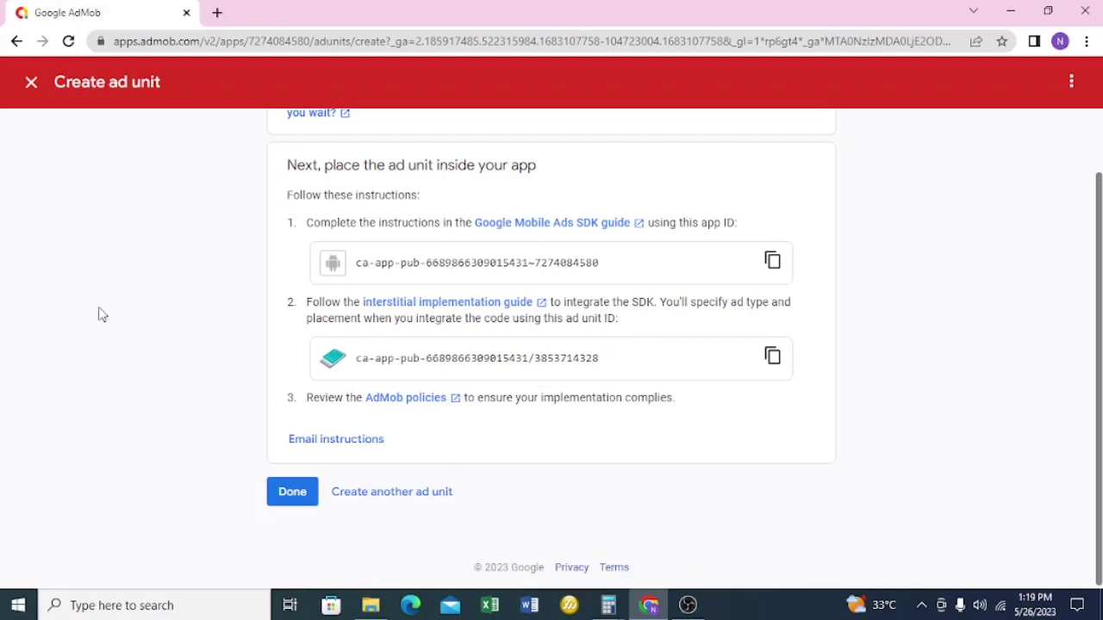
scroll(426, 362, "up", 2)
scroll(446, 435, "down", 1)
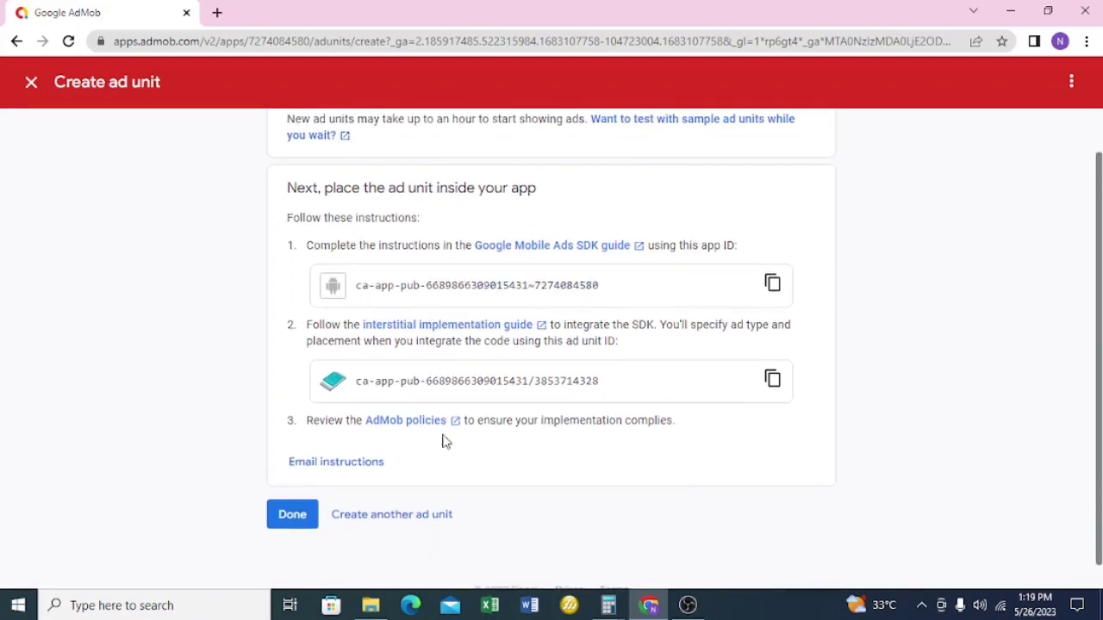
Choose Rewarded interstitial for another ad unit and name it 'reward int'.
left_click(404, 500)
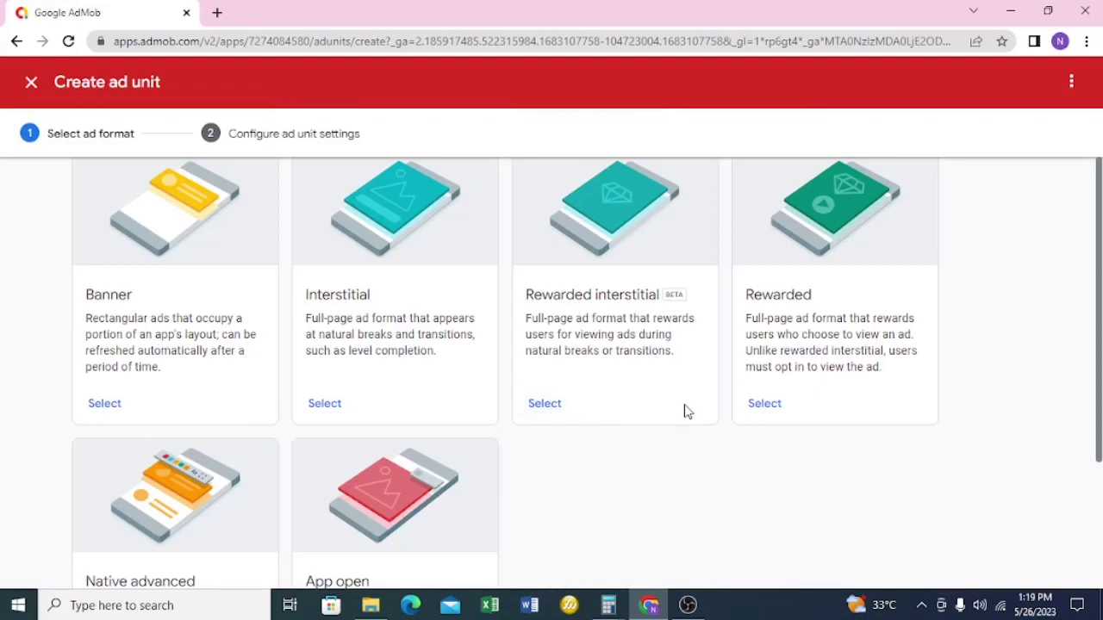
left_click(552, 405)
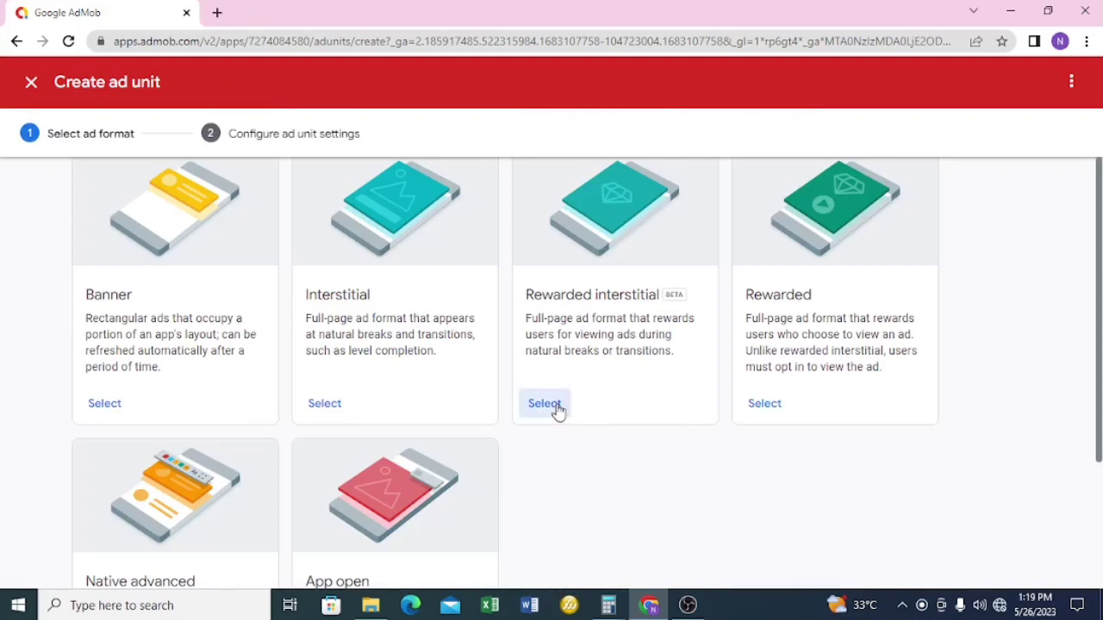
left_click(426, 243)
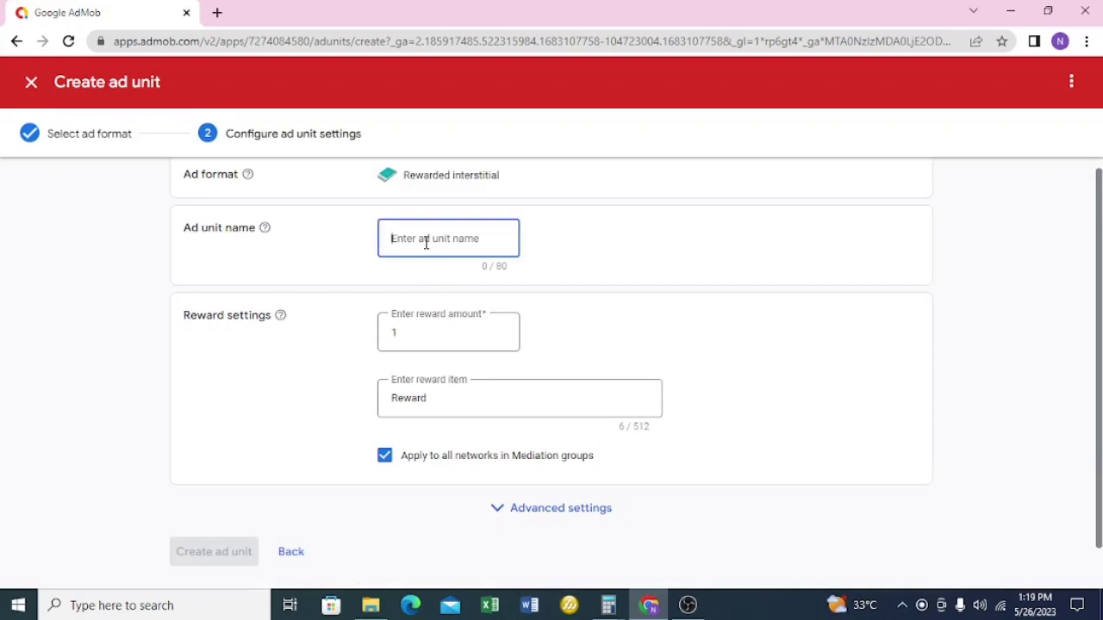
type("reward int")
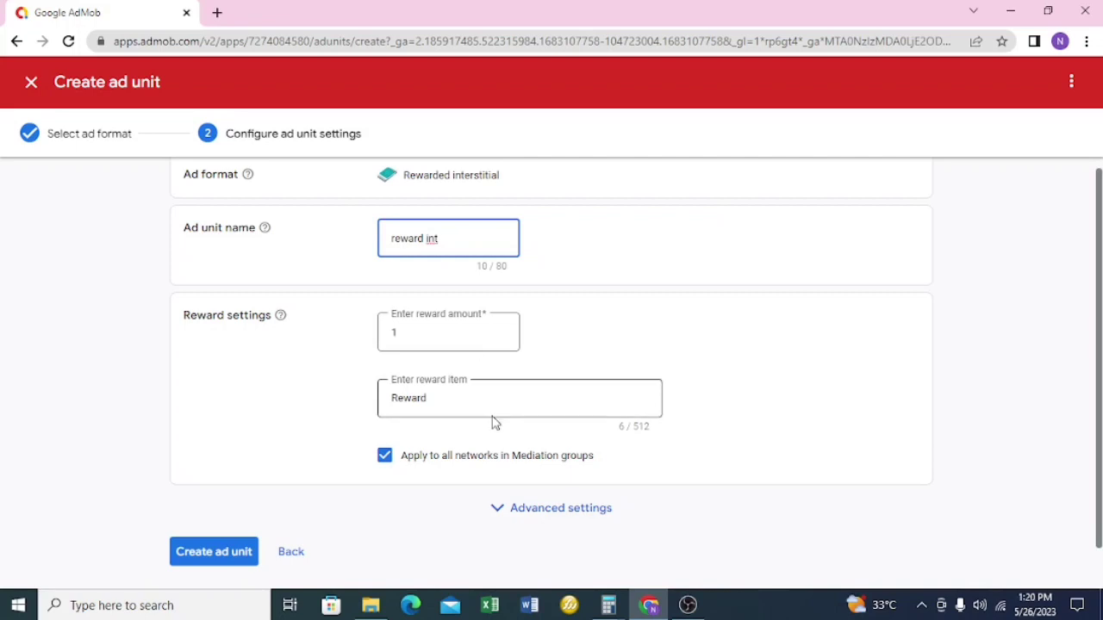
scroll(497, 439, "down", 1)
scroll(755, 238, "up", 1)
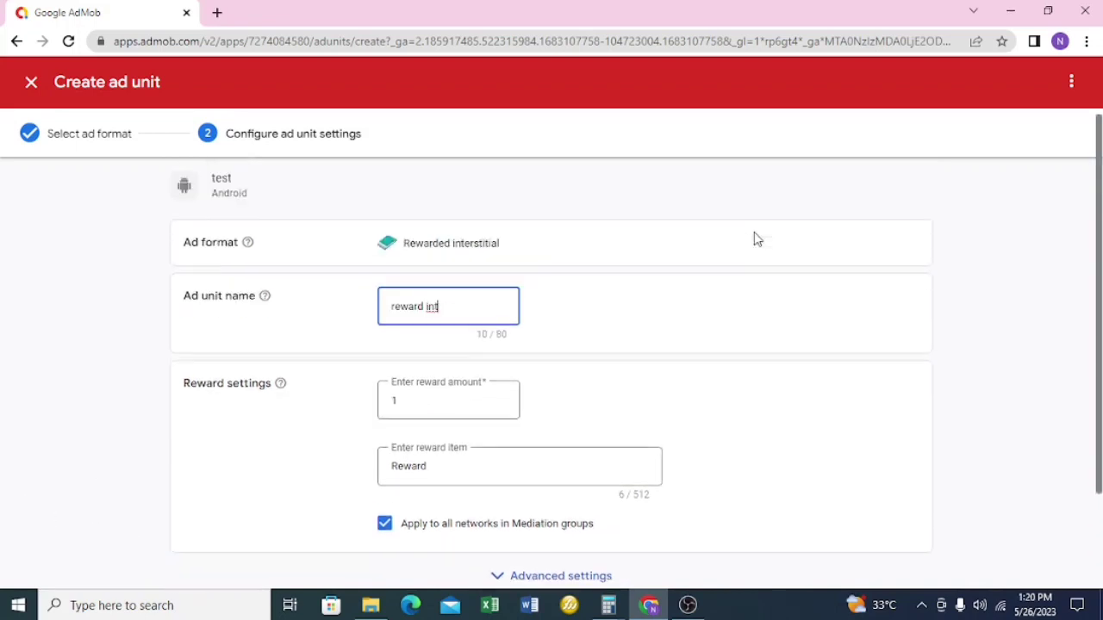
scroll(291, 480, "down", 2)
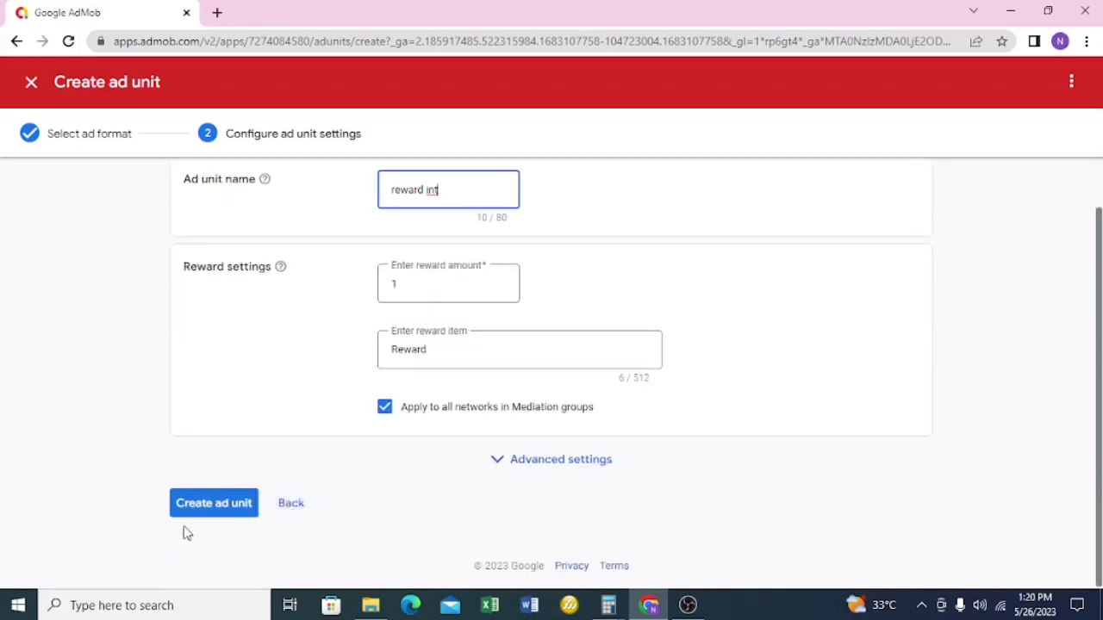
Create the reward int ad unit and review its confirmation page.
left_click(219, 510)
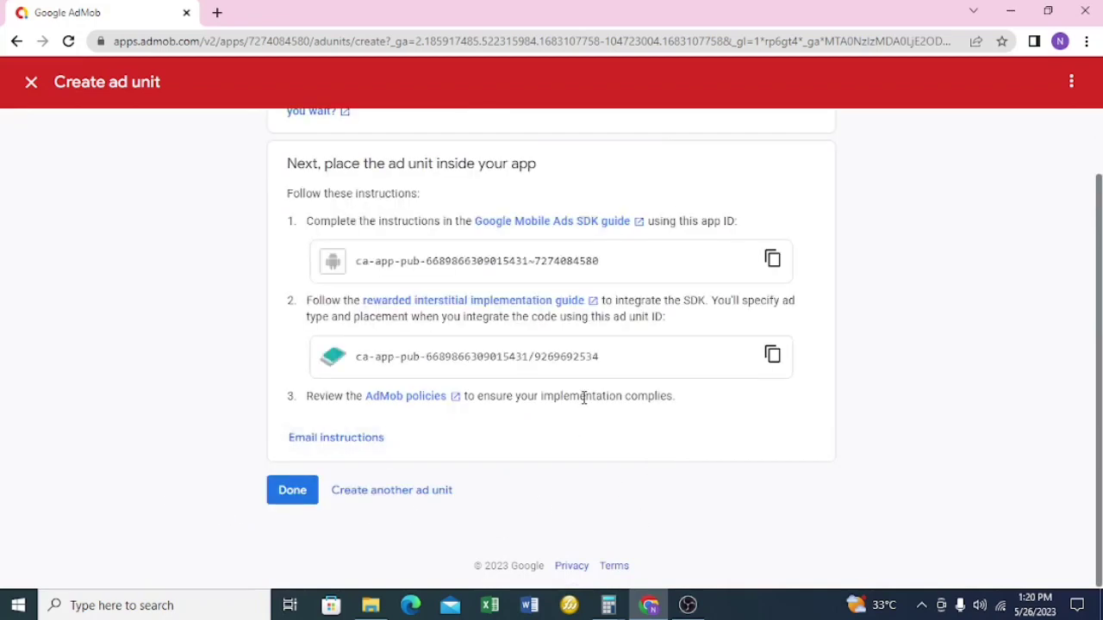
scroll(585, 398, "up", 1)
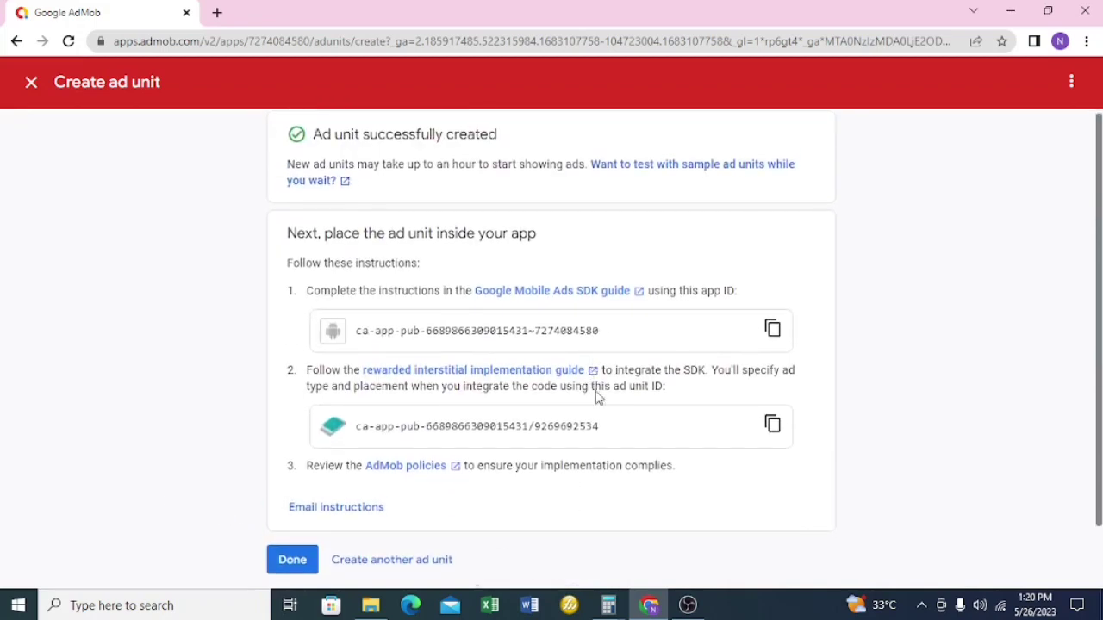
scroll(595, 388, "down", 1)
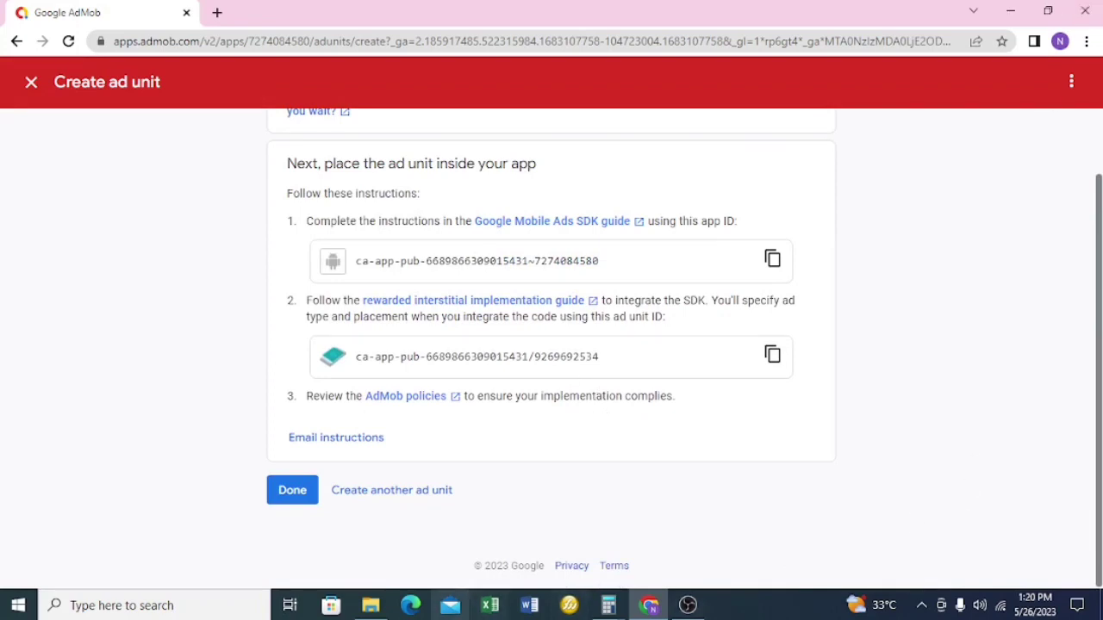
scroll(1010, 368, "up", 1)
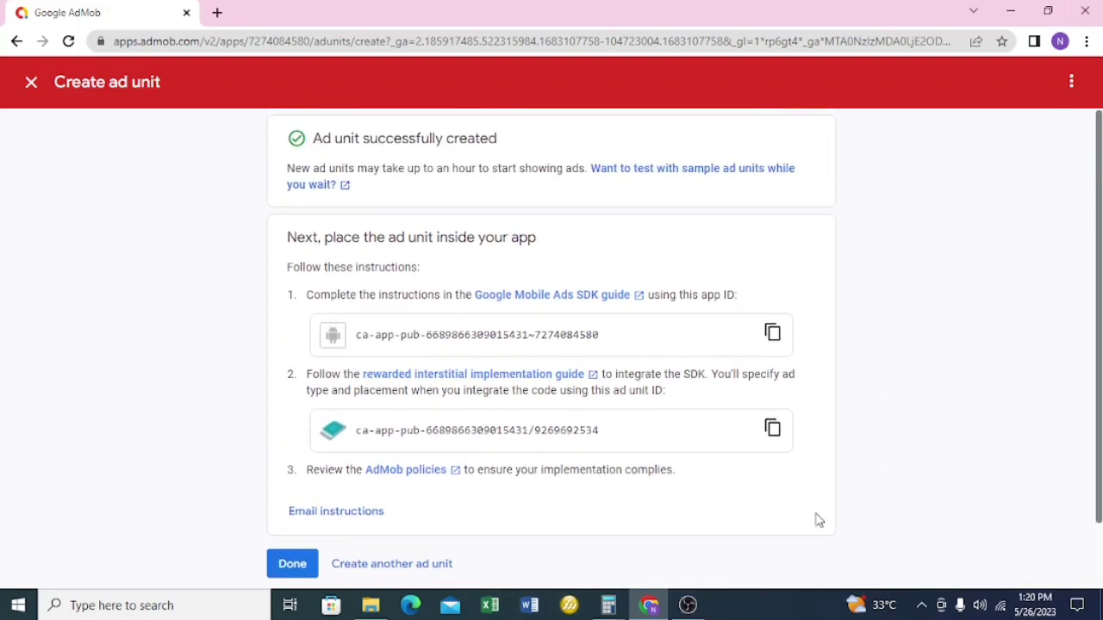
scroll(685, 555, "down", 1)
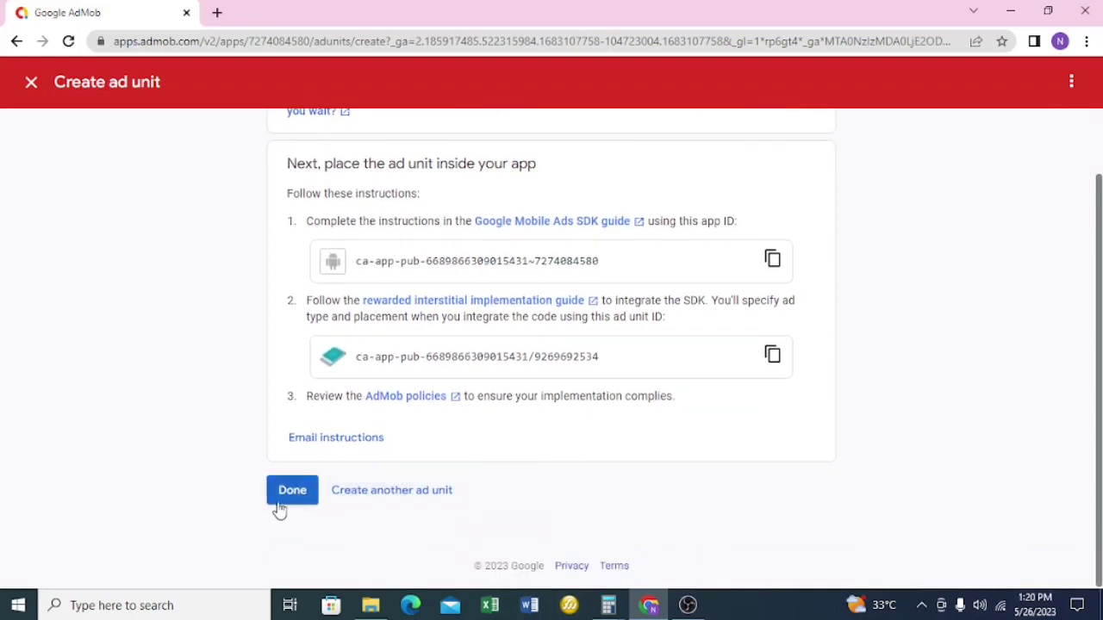
Return to the Ad units list and copy the banner1 and reward int ad unit IDs.
left_click(291, 493)
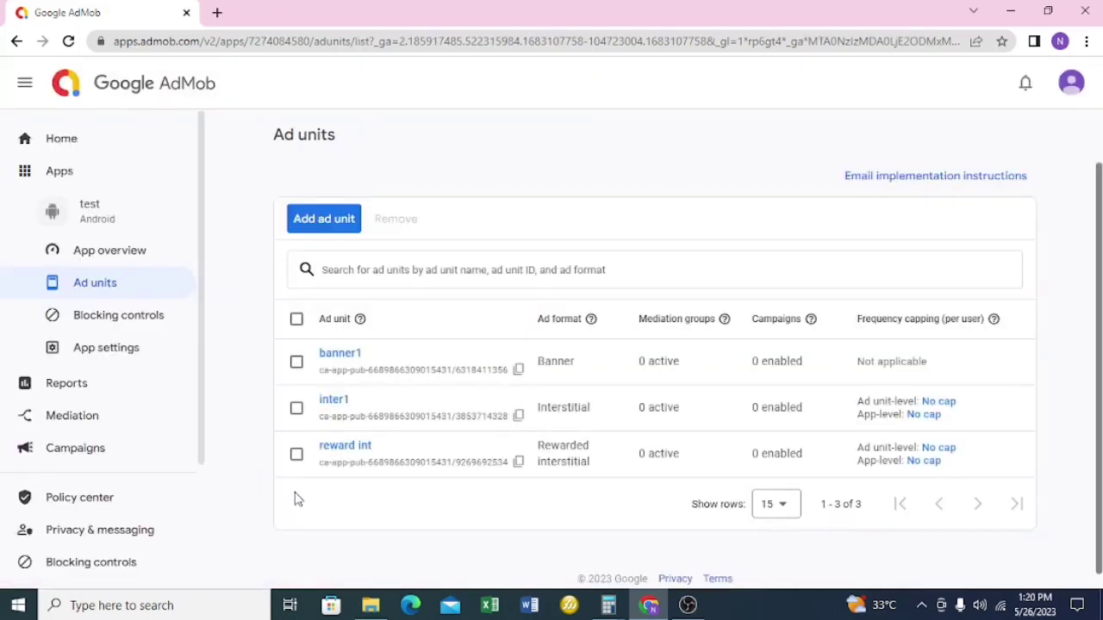
scroll(887, 388, "down", 1)
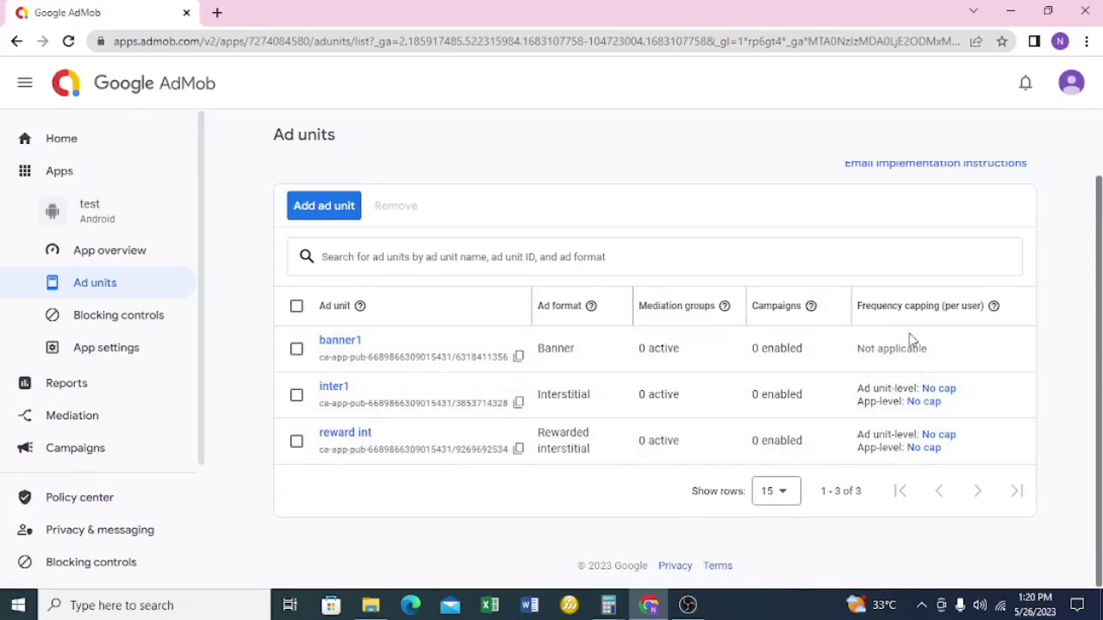
left_click(518, 356)
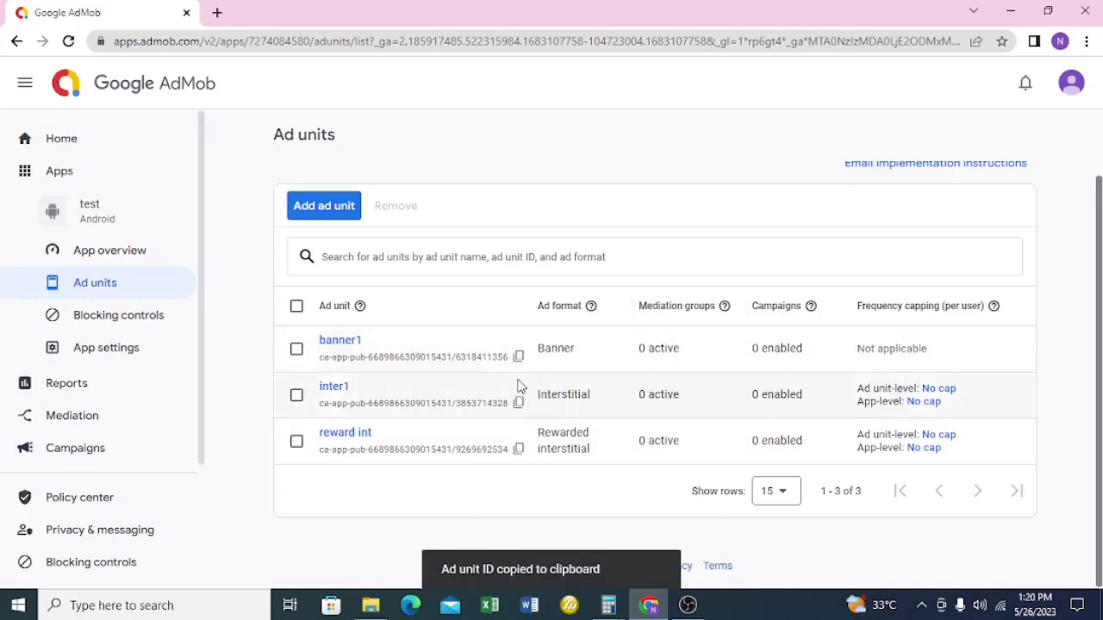
left_click(518, 450)
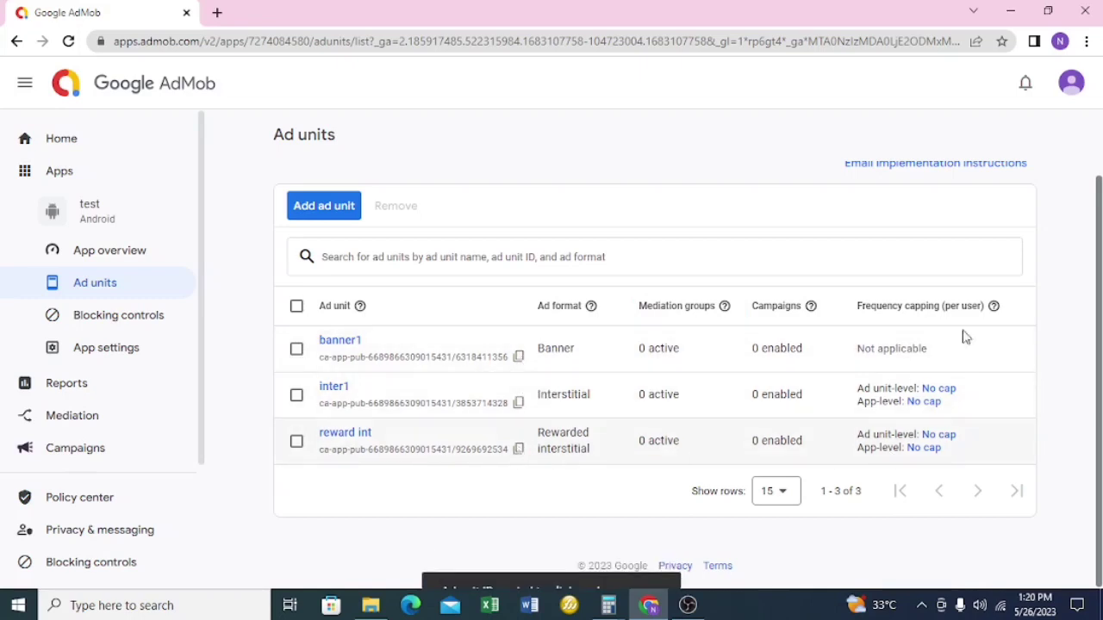
scroll(965, 262, "up", 1)
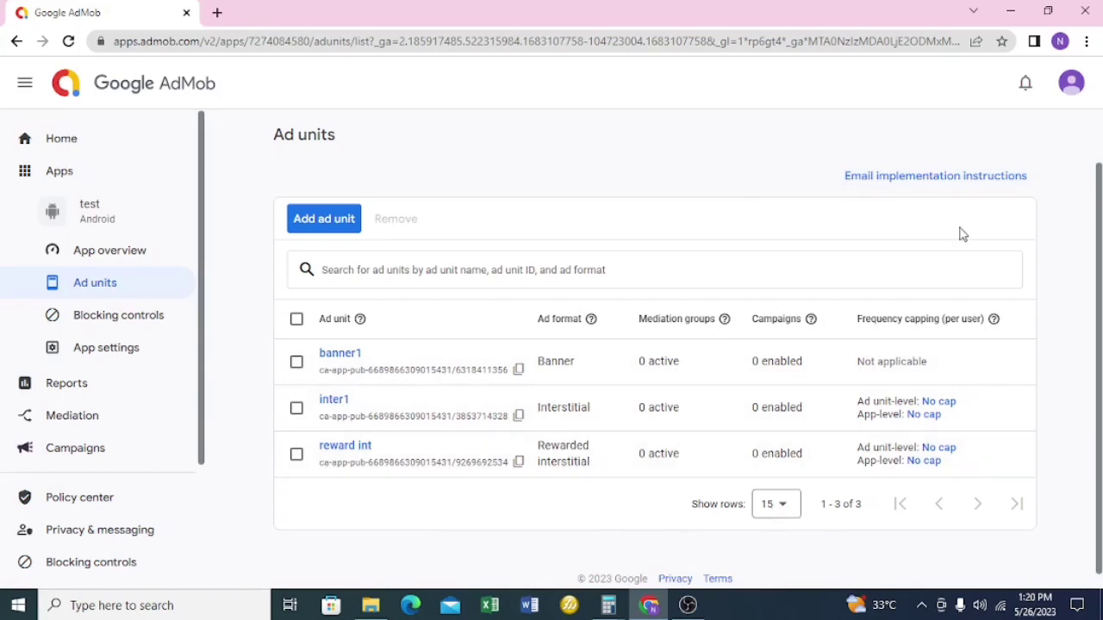
Open the Email implementation instructions form and edit the recipient address field.
left_click(876, 179)
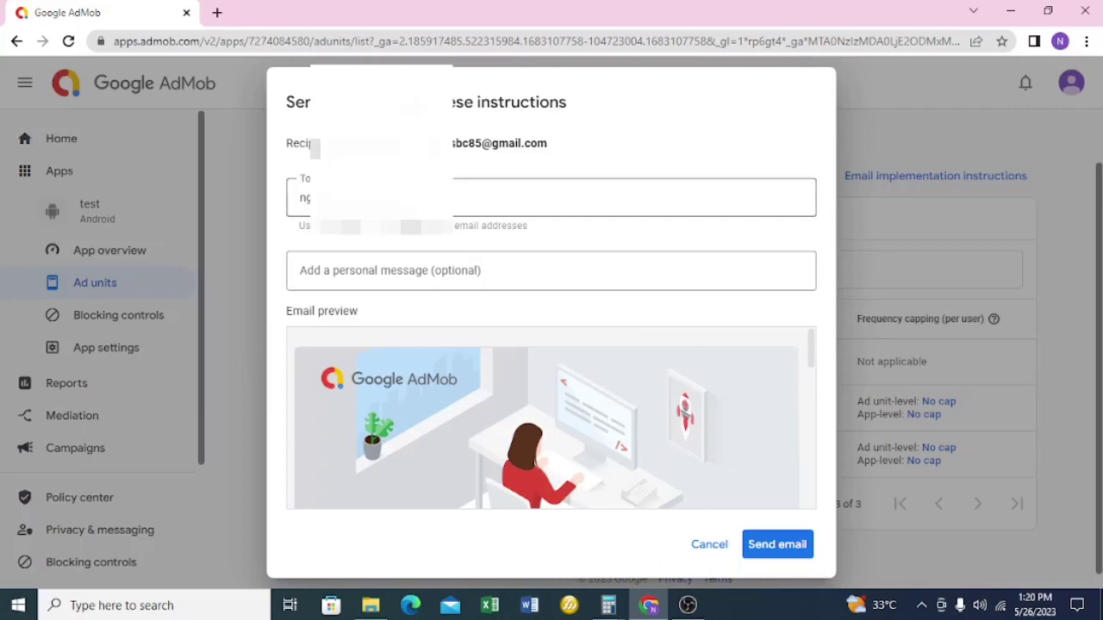
left_click(297, 203)
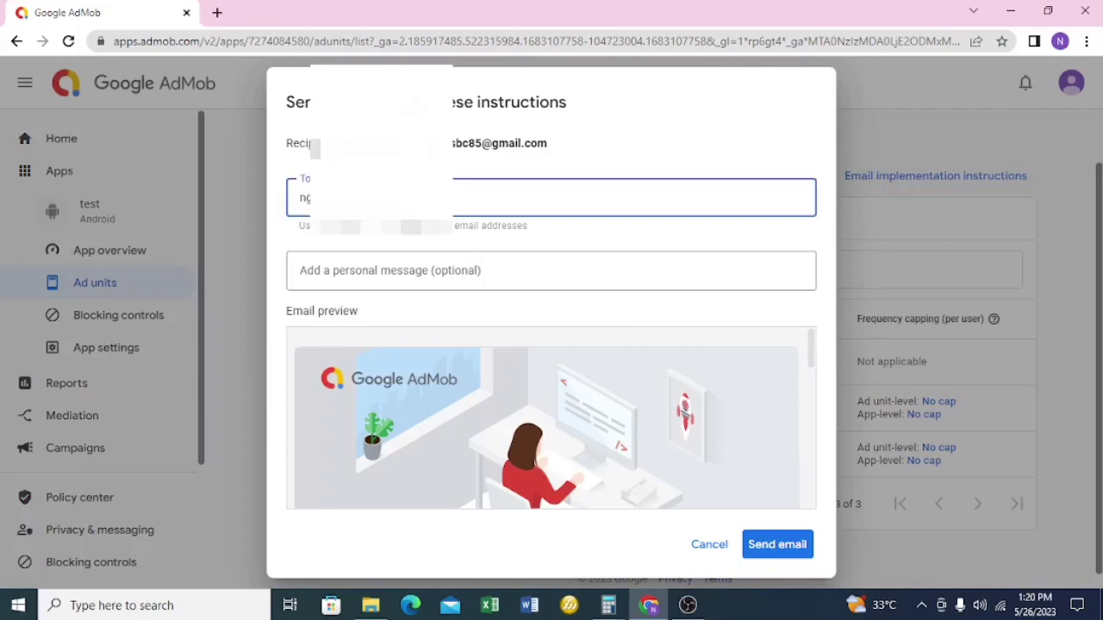
double_click(306, 196)
type(",")
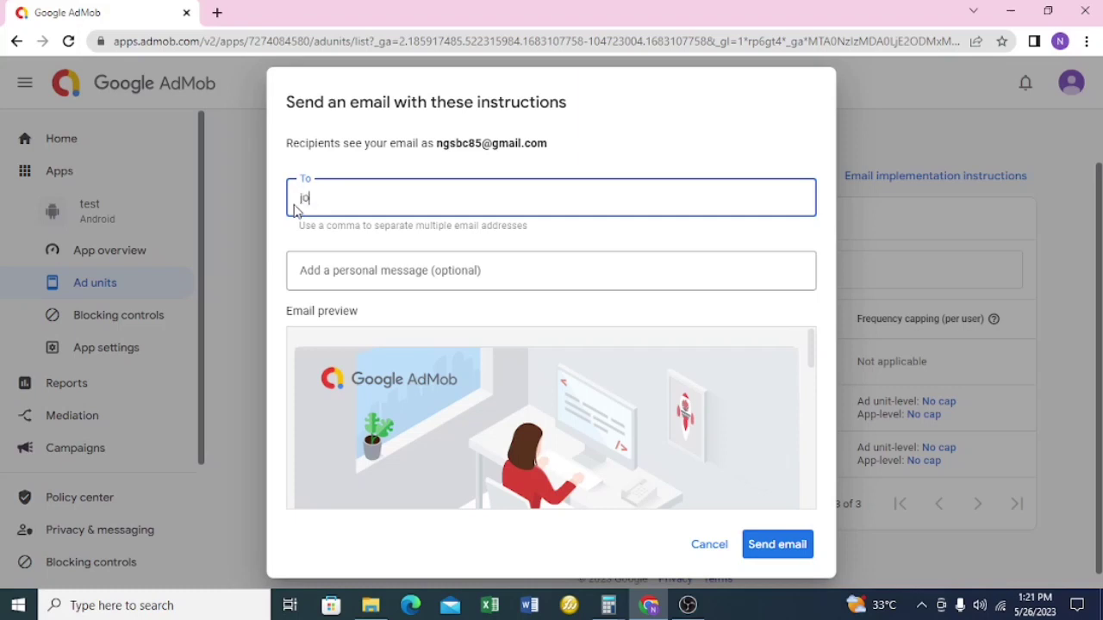
left_click_drag(294, 212, 374, 287)
left_click(376, 275)
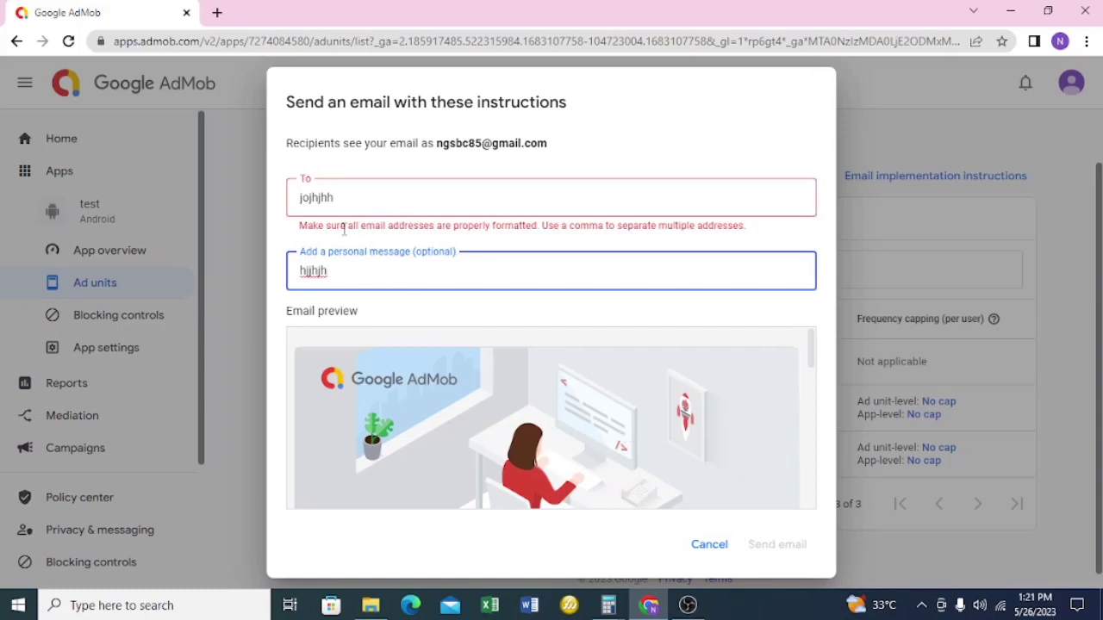
Replace the invalid recipient with a valid e-mail address, then cancel the form.
left_click_drag(351, 195, 197, 210)
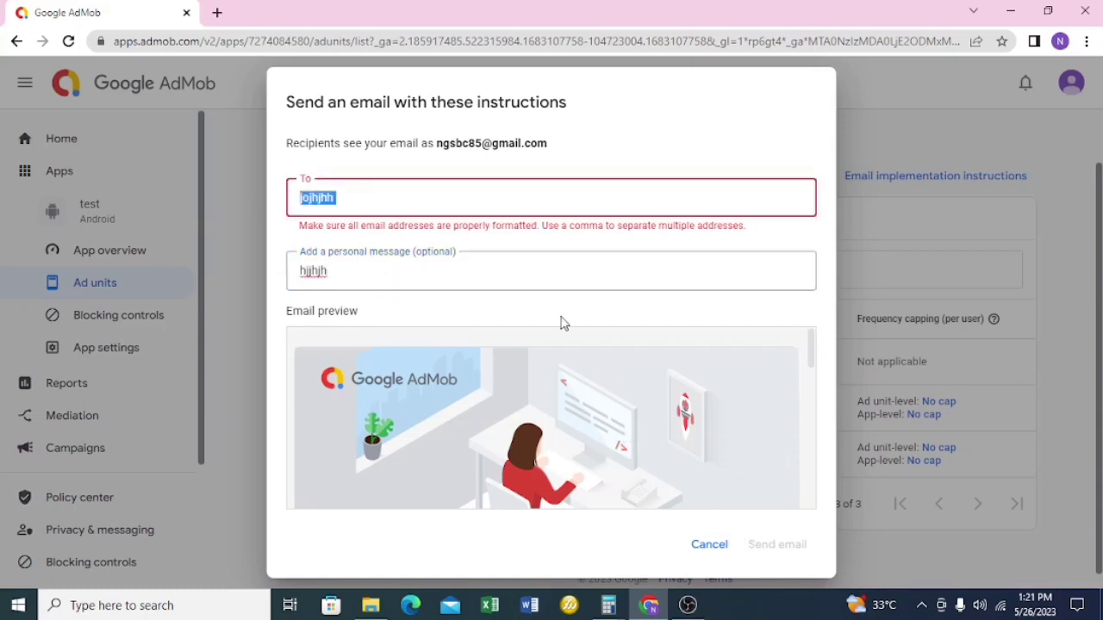
type("j")
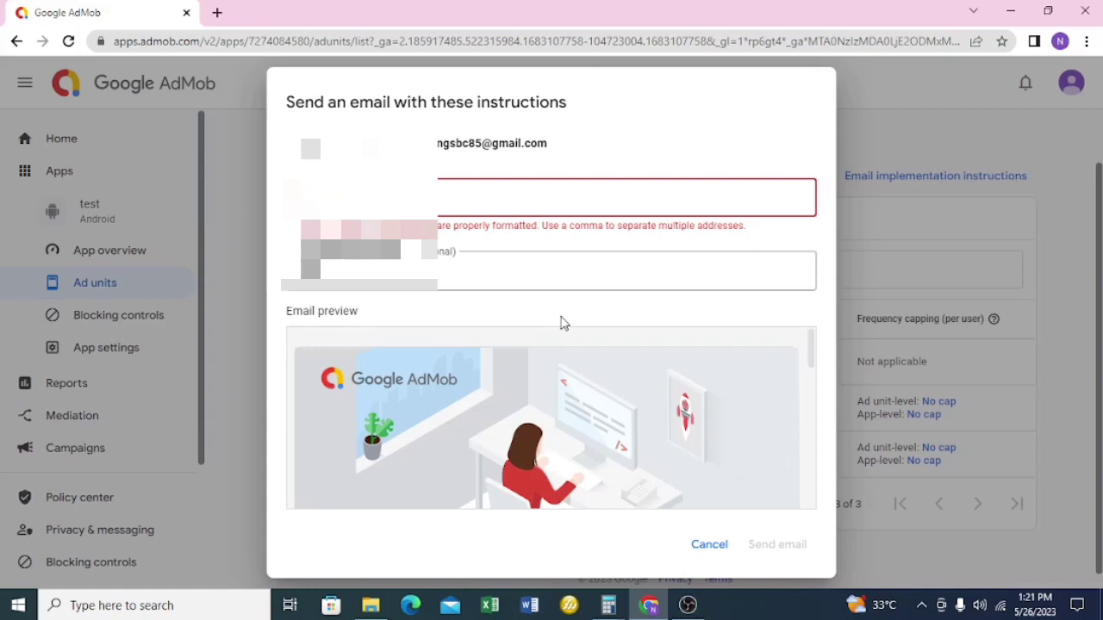
left_click(293, 280)
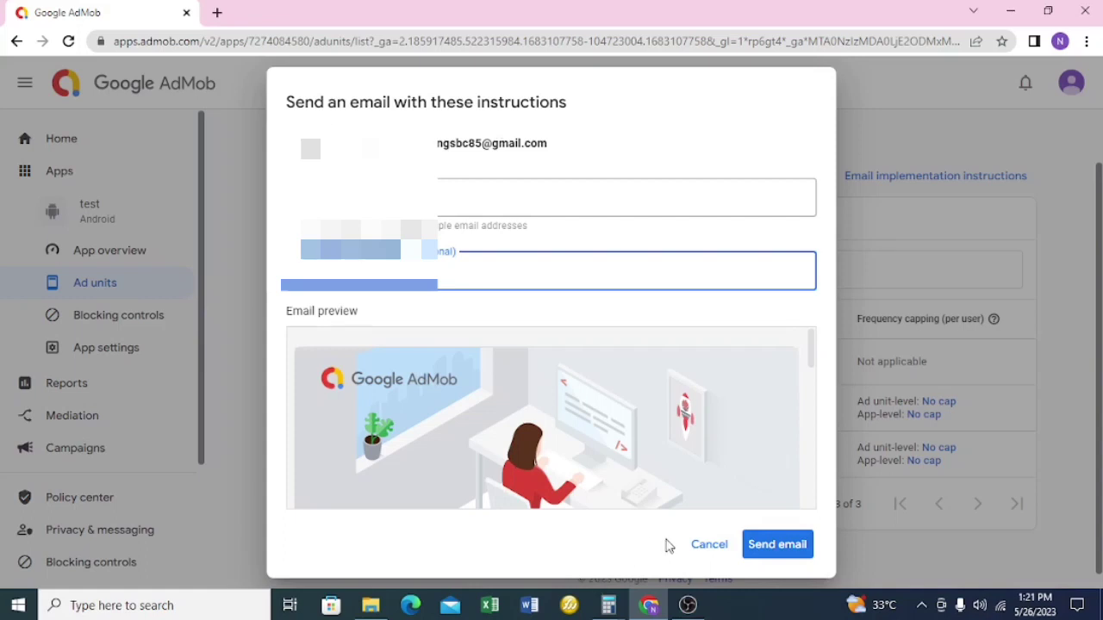
left_click(707, 552)
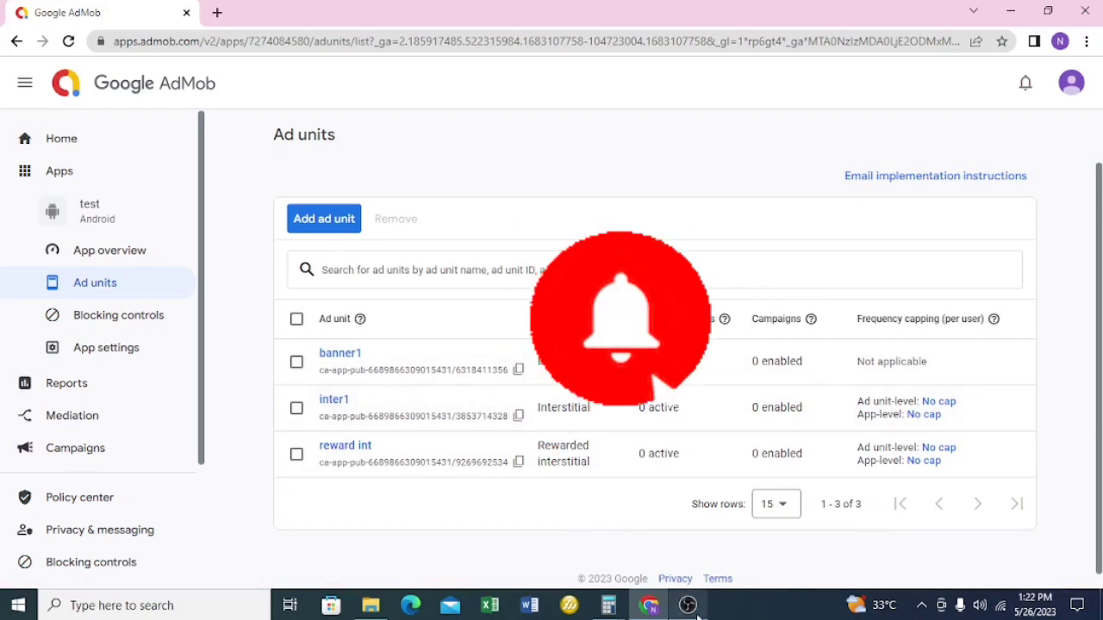
Dismiss the Send an email form unsent, back on the list of banner1, inter1 and reward int.
mouse_move(691, 613)
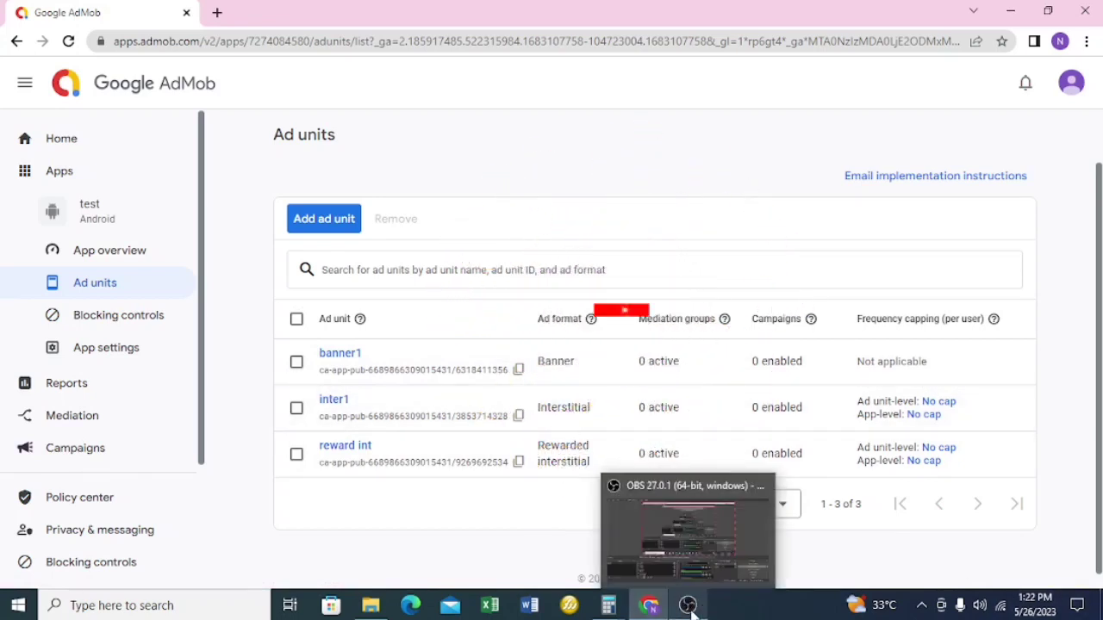